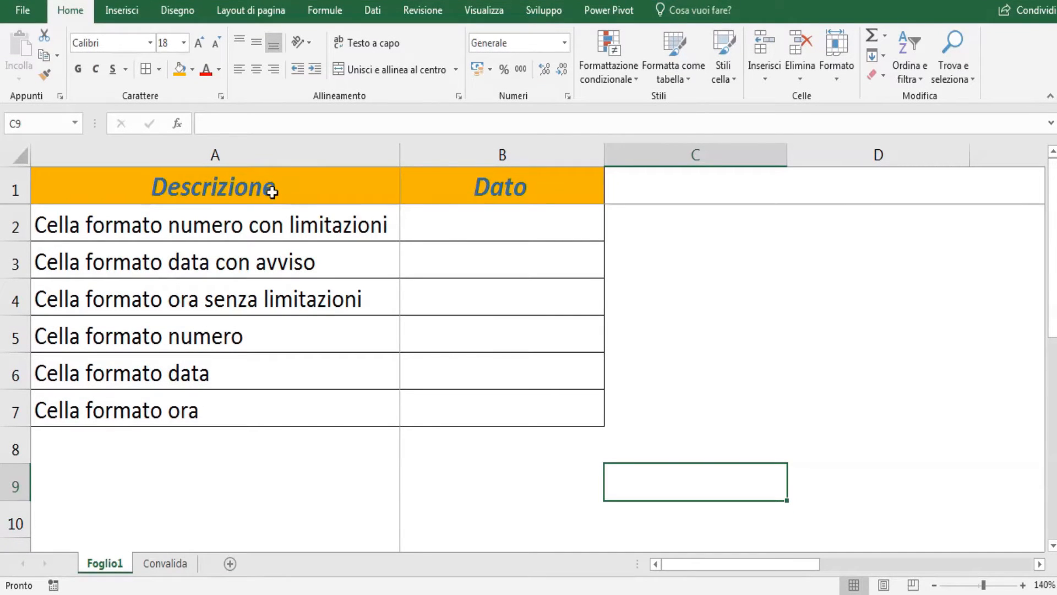
Step: Enter 4 in the limited number cell B2 and replace it with 7
left_click(274, 221)
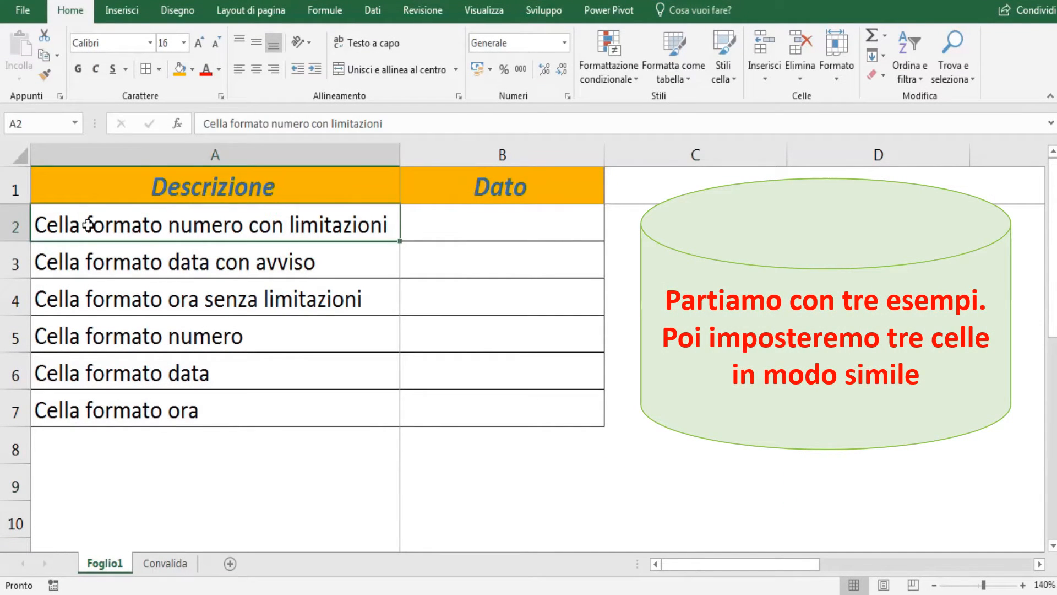
left_click(464, 232)
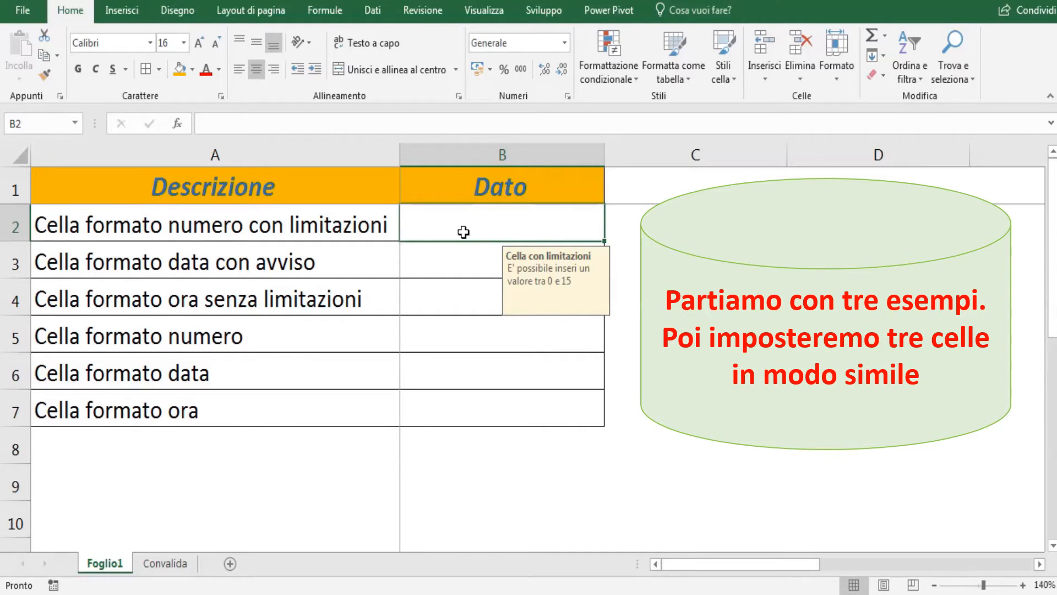
type("4")
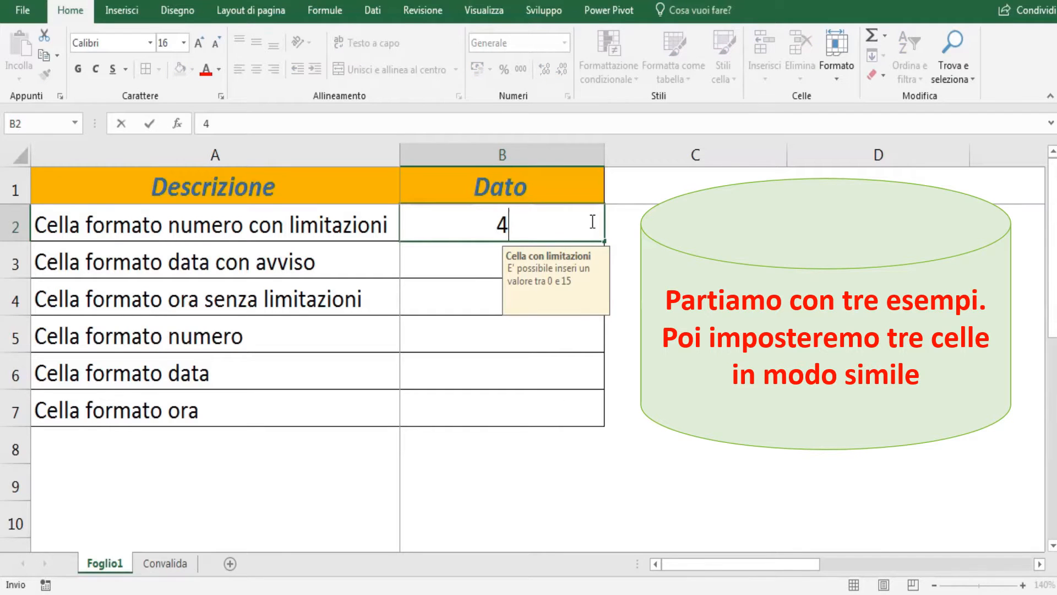
key("Return")
left_click(591, 221)
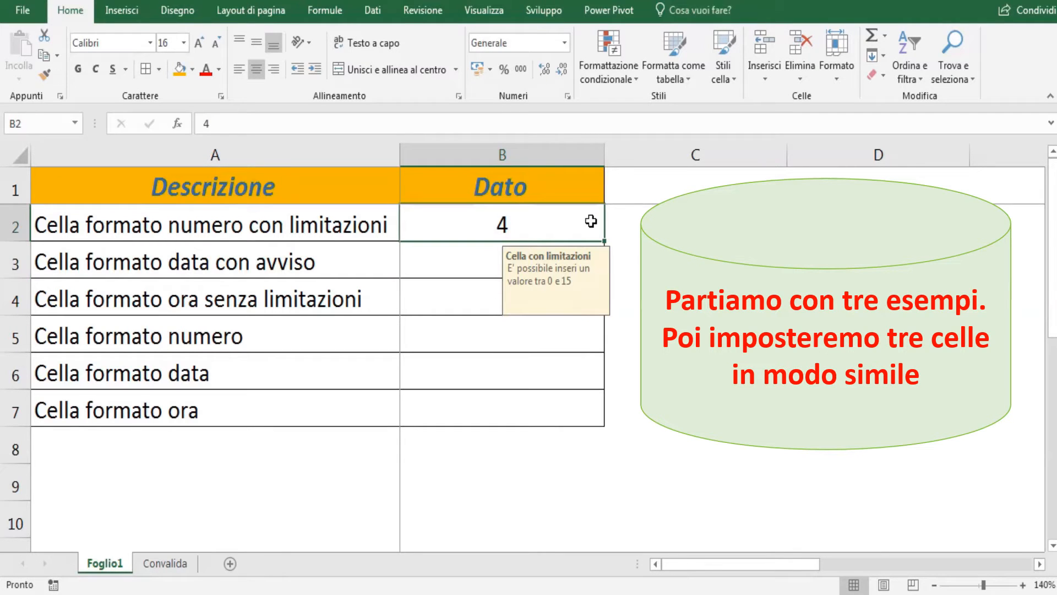
type("7")
key("Tab")
Step: Try to enter 18 in the limited number cell B2 and cancel the entry
left_click(591, 221)
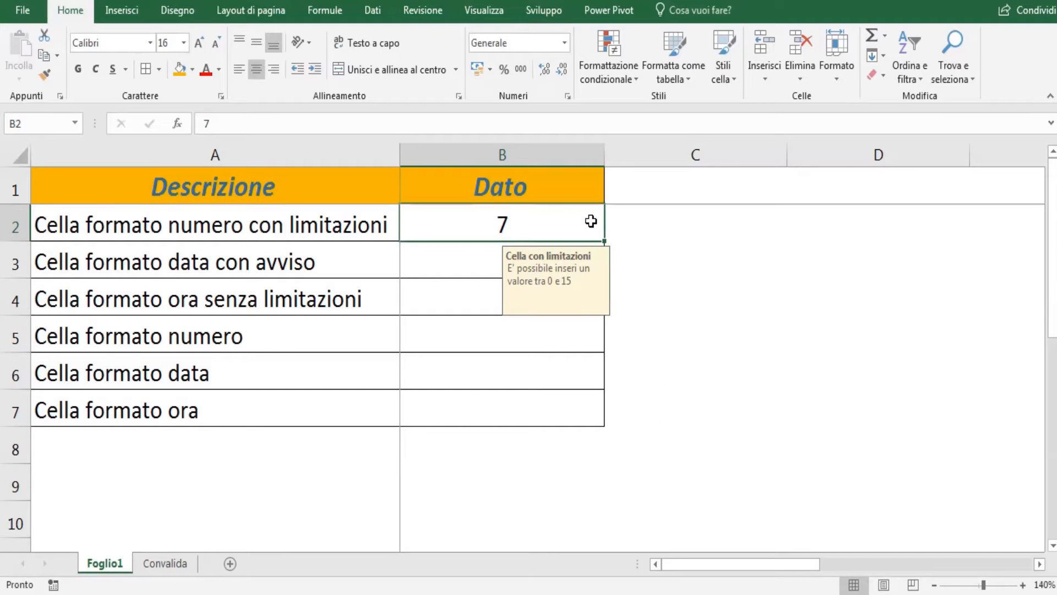
type("18")
key("Return")
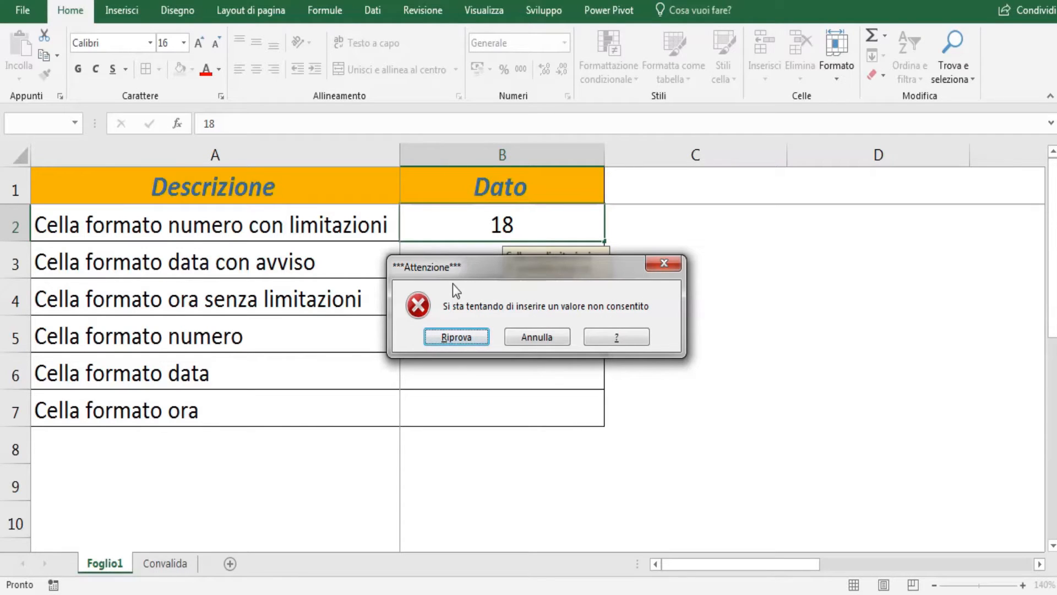
left_click(519, 336)
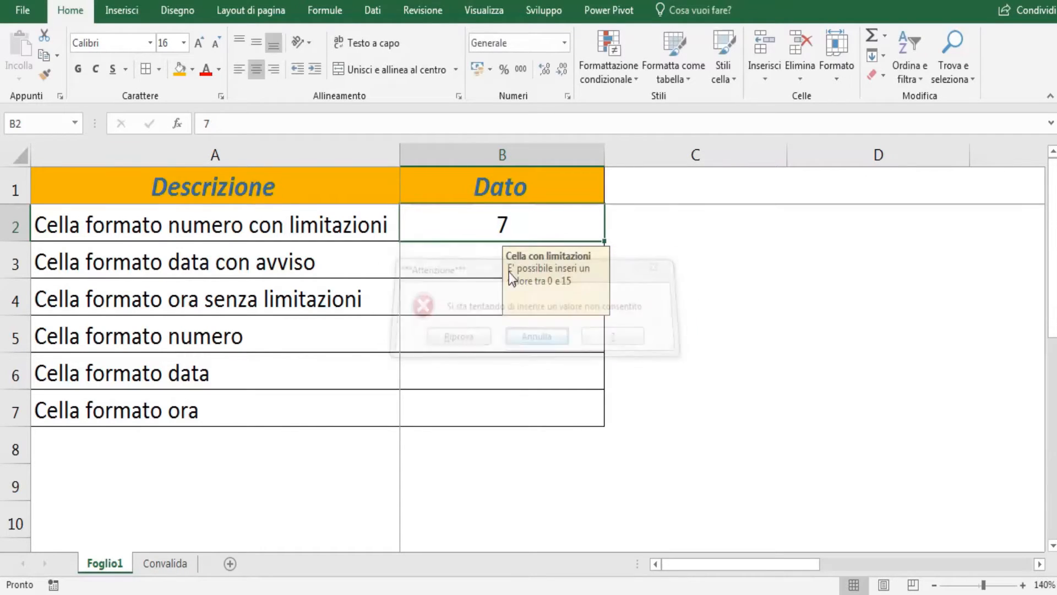
Step: Enter the date 10-5-20 in cell B3
left_click(447, 258)
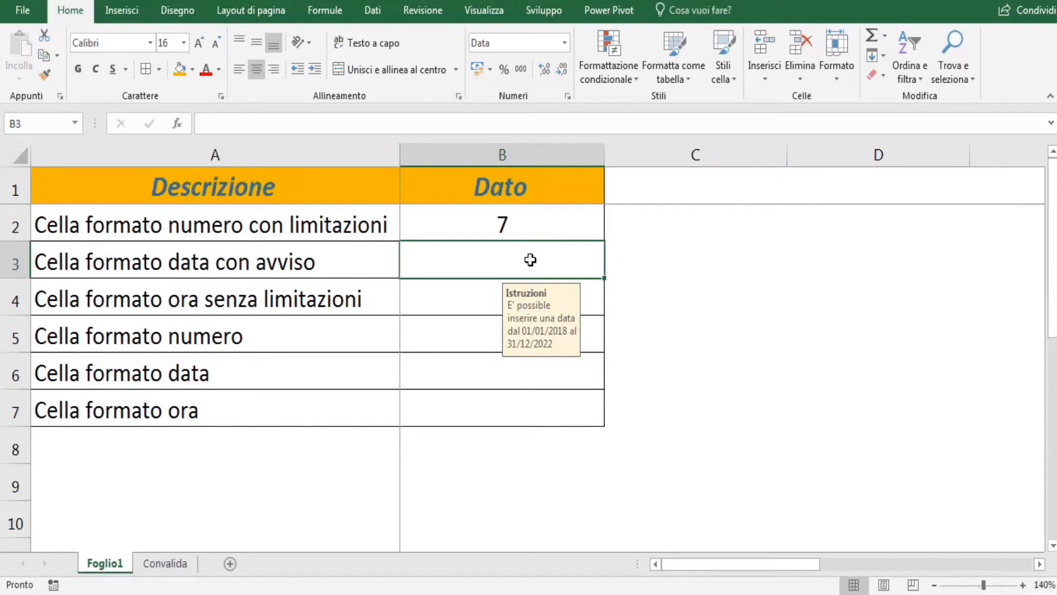
type("10-")
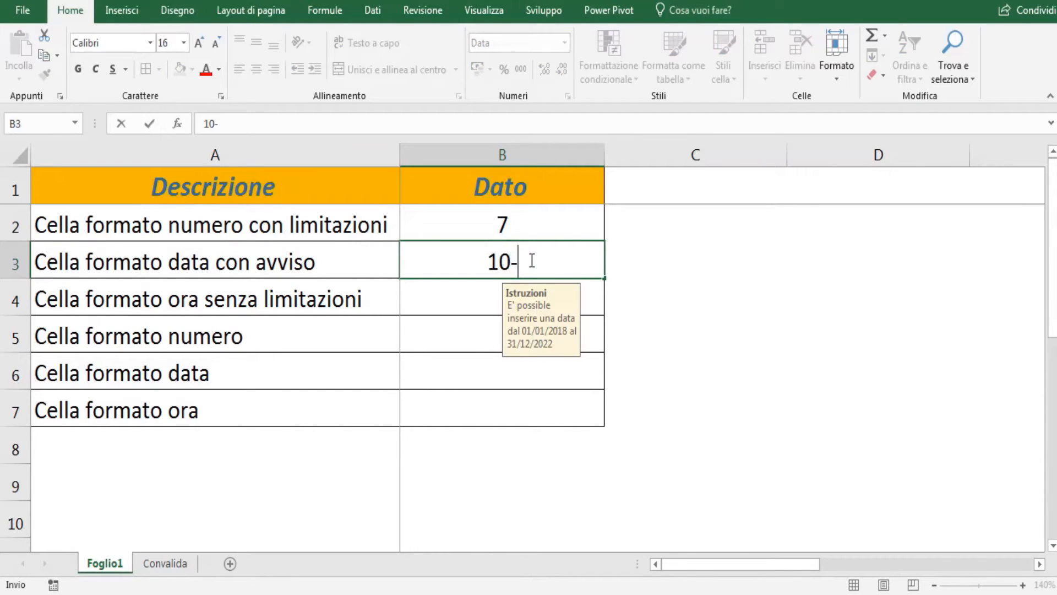
type("5-20")
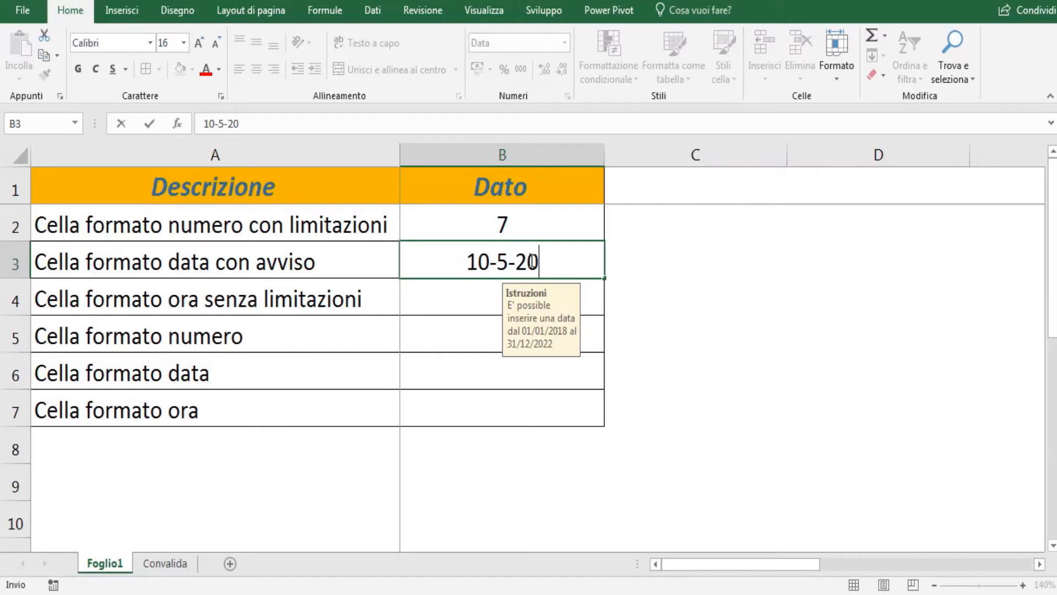
key("Tab")
Step: Replace the date in cell B3 with 10-5-24 and accept it despite the validation warning
left_click(529, 261)
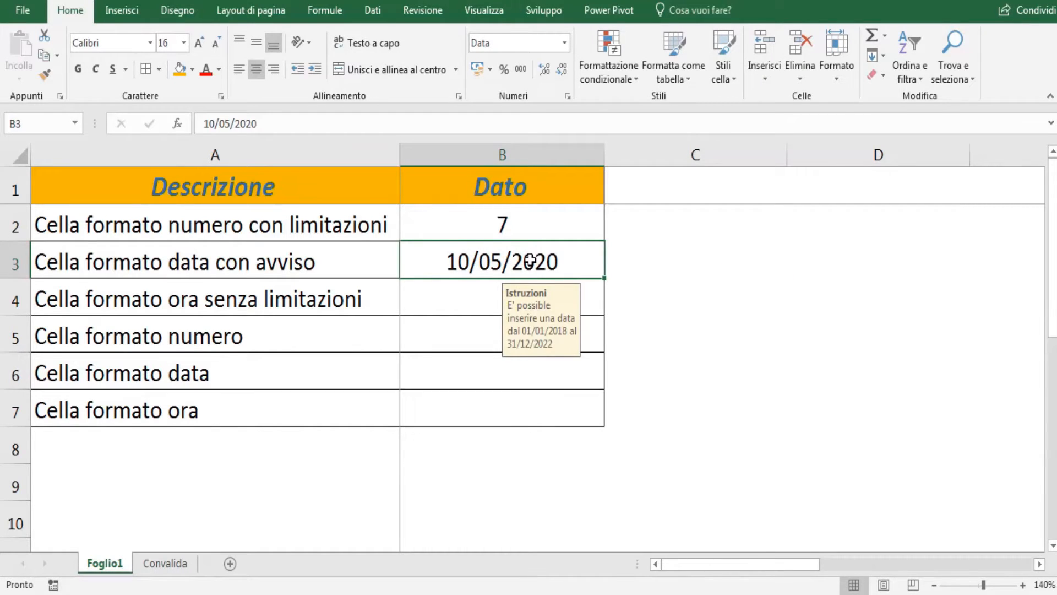
type("10")
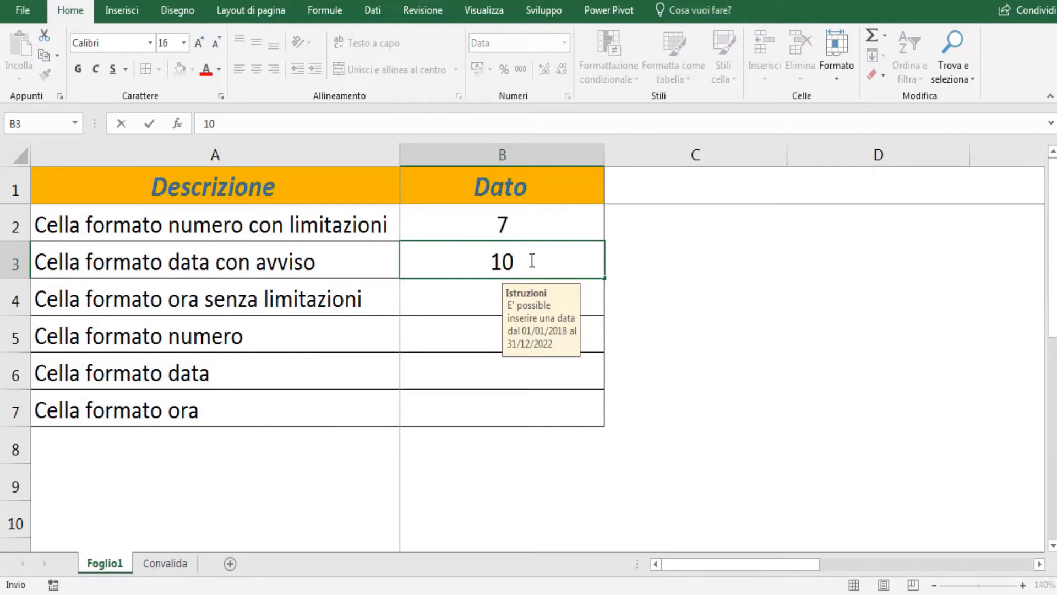
type("-5-24")
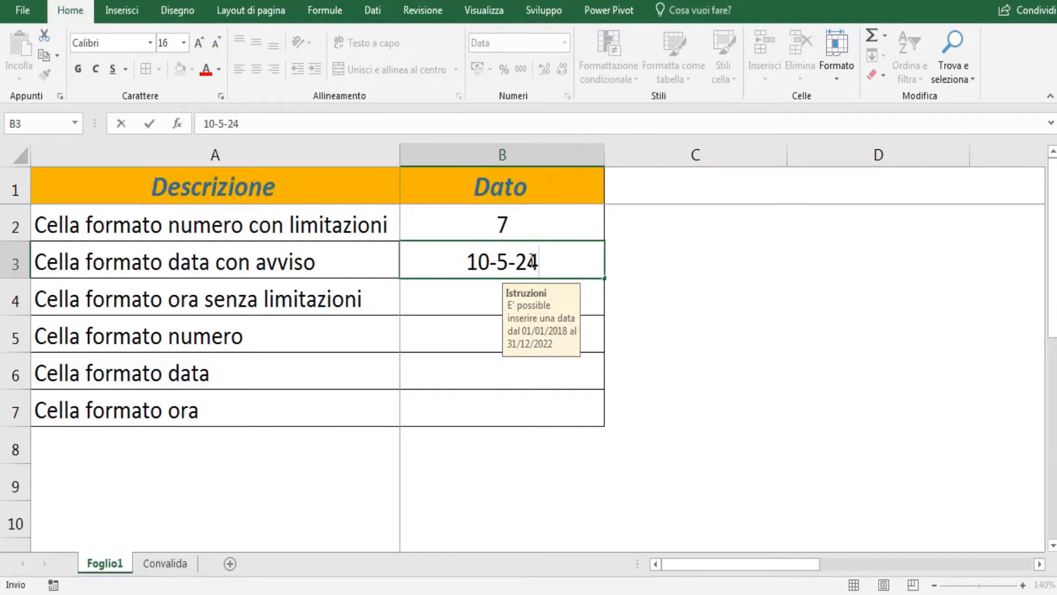
key("Return")
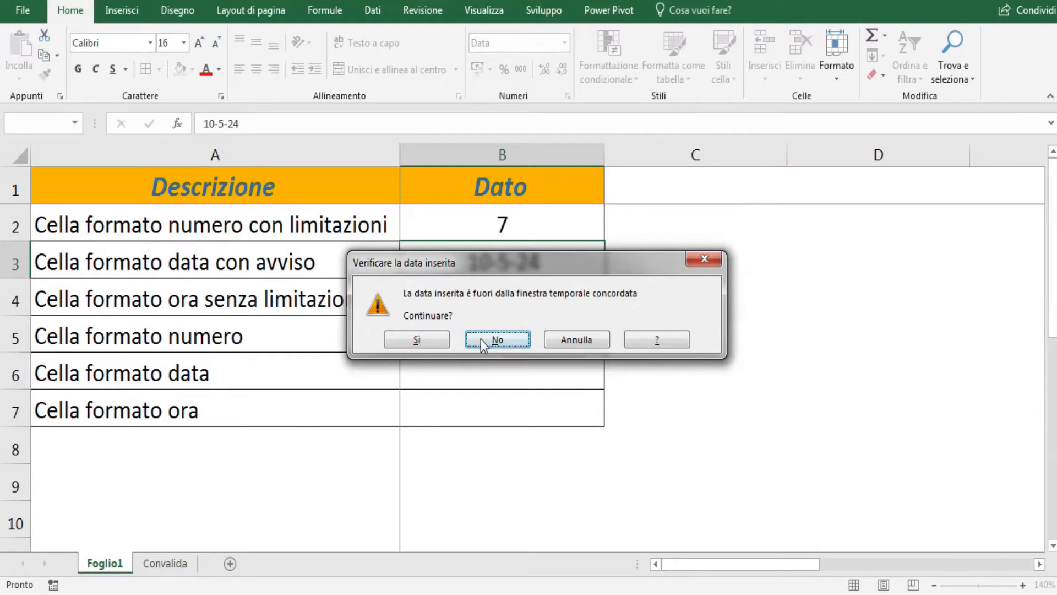
left_click(415, 341)
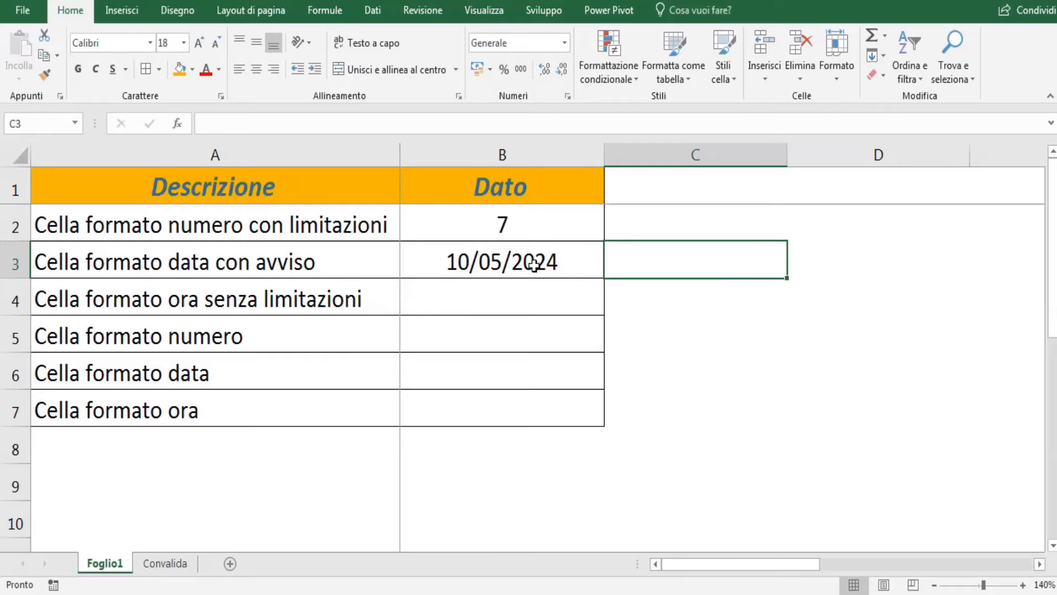
Step: Enter the time 9:00 in cell B4 and replace it with 11:00
left_click(523, 299)
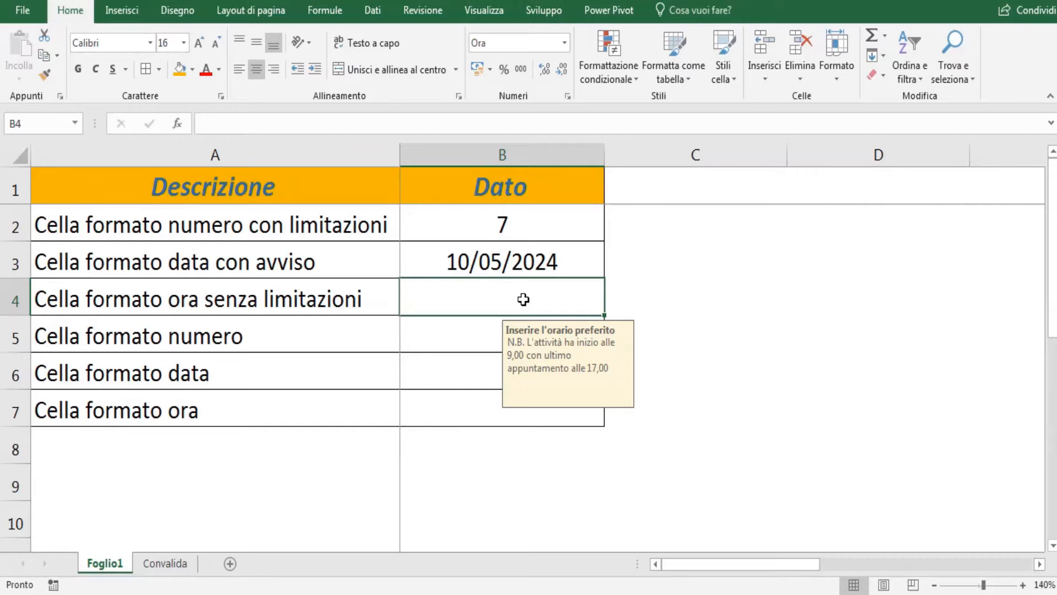
type("9:")
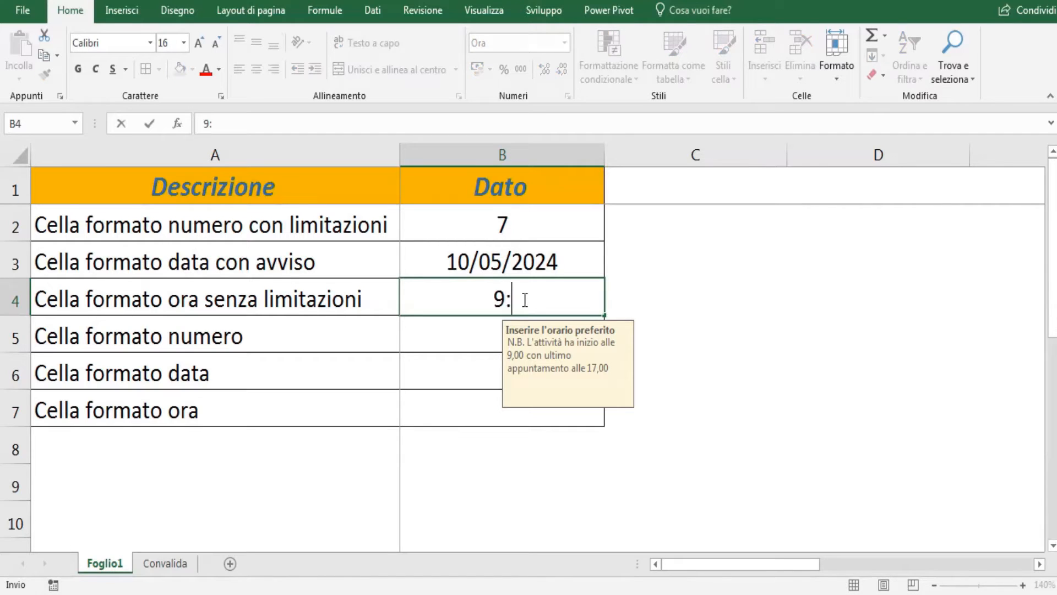
type("00")
key("Return")
left_click(523, 298)
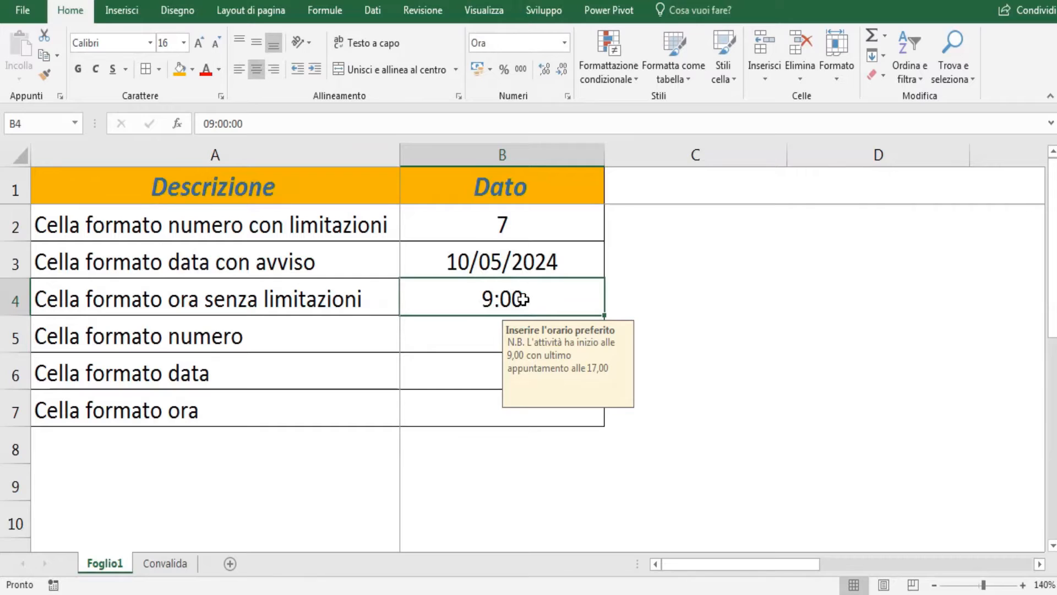
type("11:00")
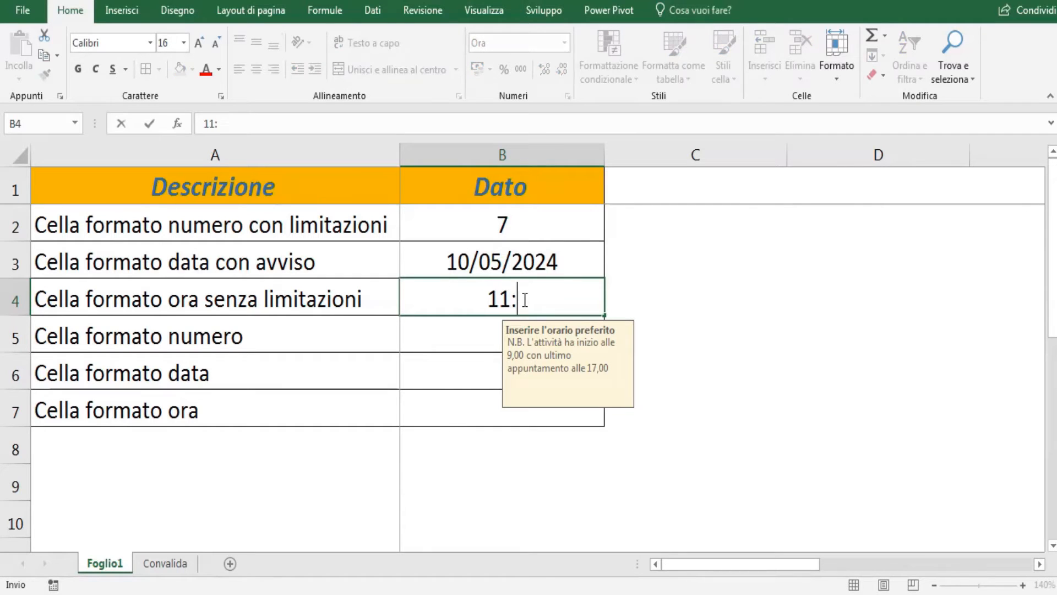
key("Return")
Step: Set the time in cell B4 to 22:00 and accept the out-of-hours notice
left_click(523, 299)
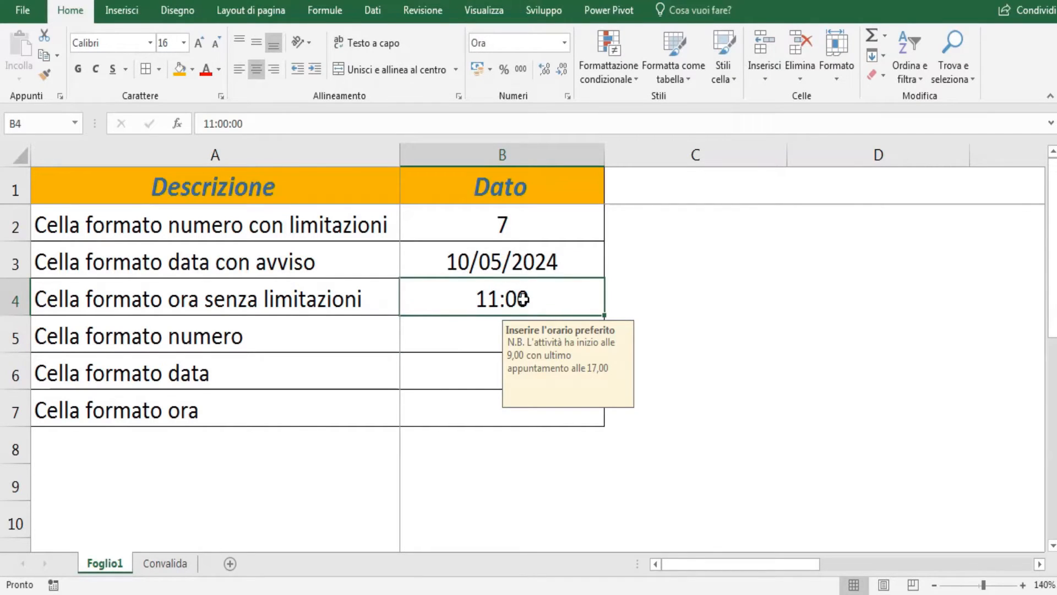
type("22:00")
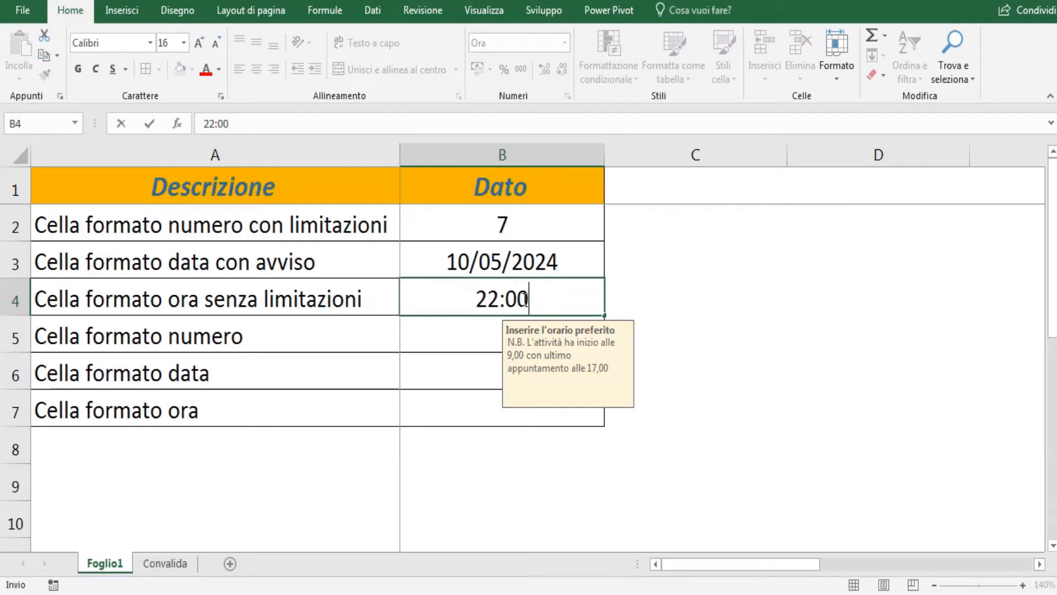
key("Return")
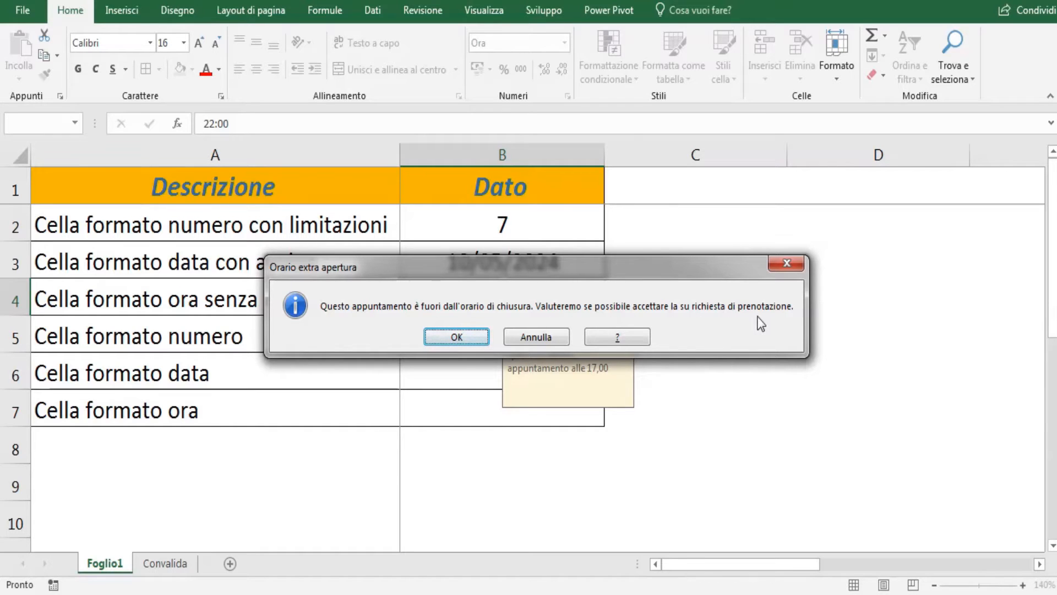
left_click(455, 337)
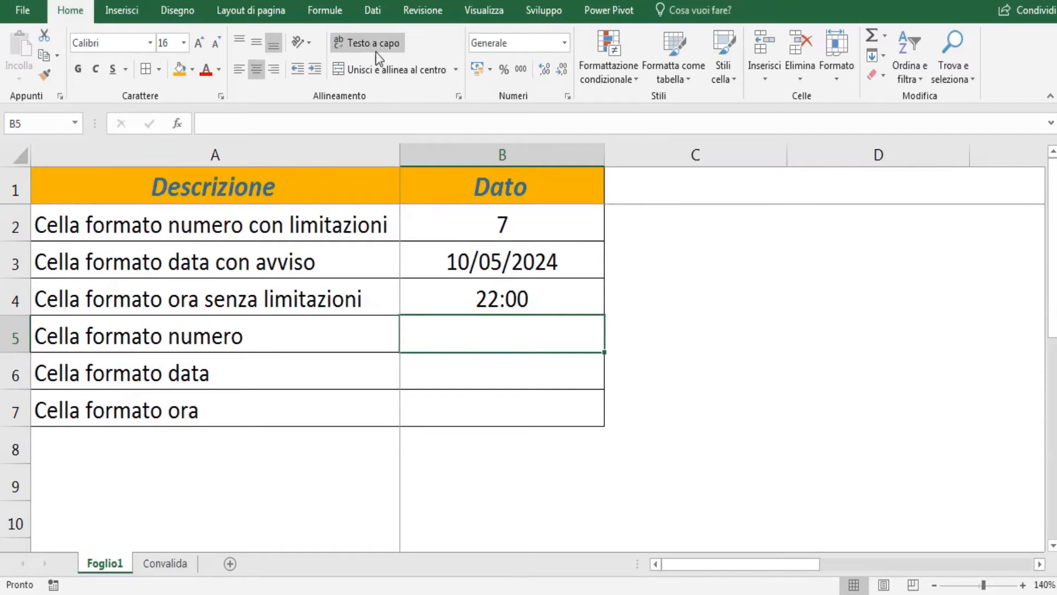
Step: Open data validation for cell B5 and allow only whole numbers (Numero intero)
left_click(372, 11)
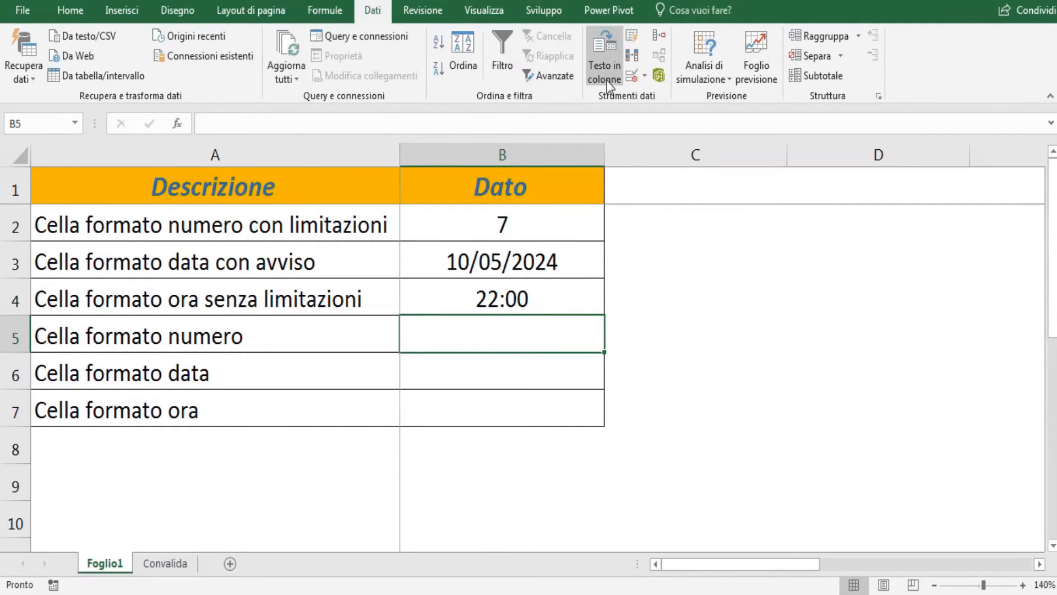
left_click(632, 77)
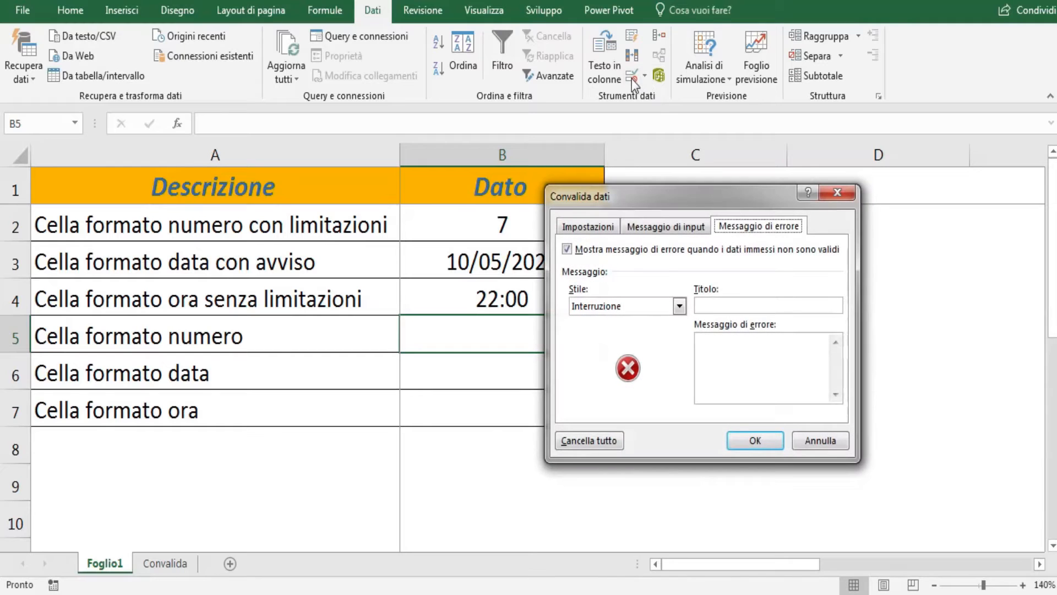
left_click(588, 226)
left_click_drag(646, 199, 735, 192)
left_click(758, 277)
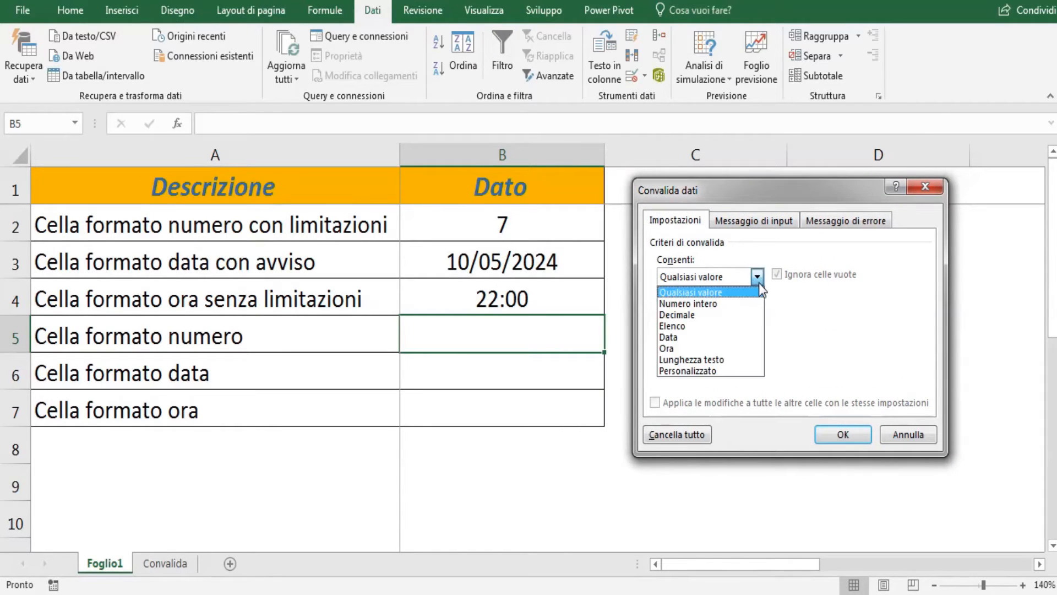
left_click(740, 303)
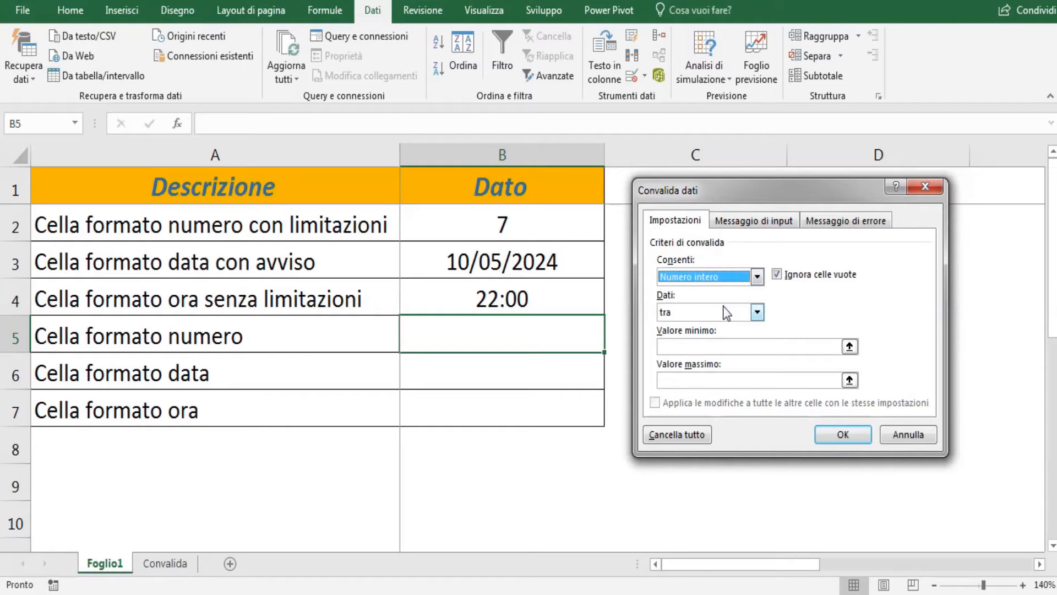
Step: Restrict the whole number to the "tra" condition with minimum 5 and maximum 50
left_click(758, 312)
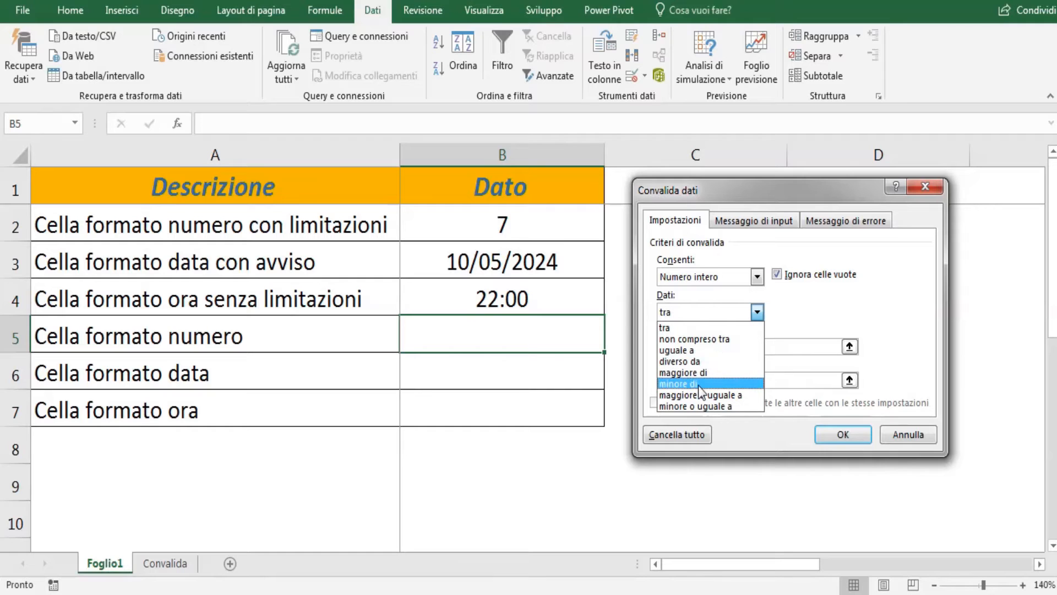
left_click(683, 329)
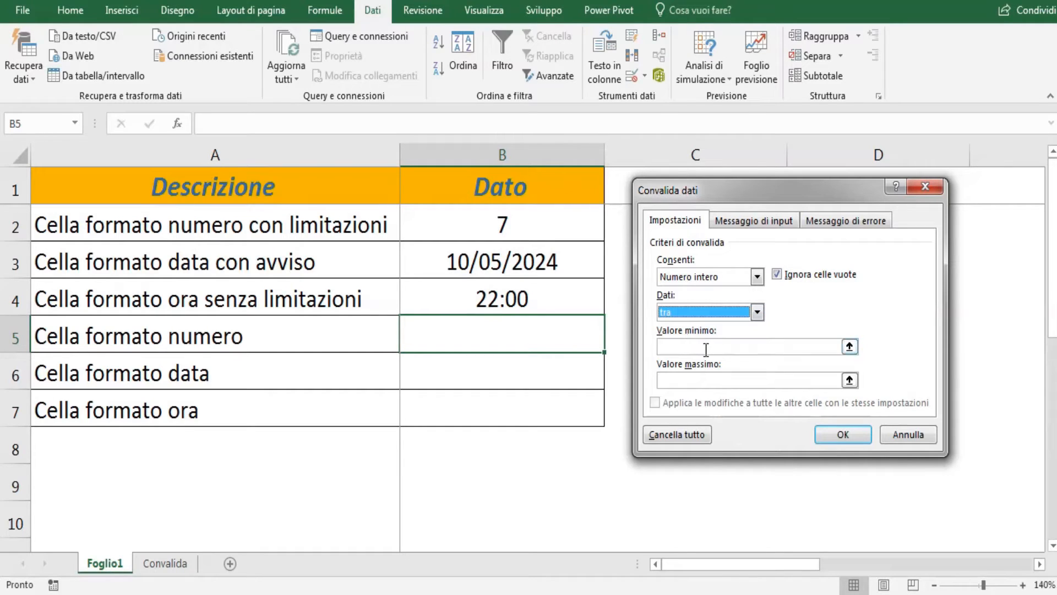
left_click(691, 347)
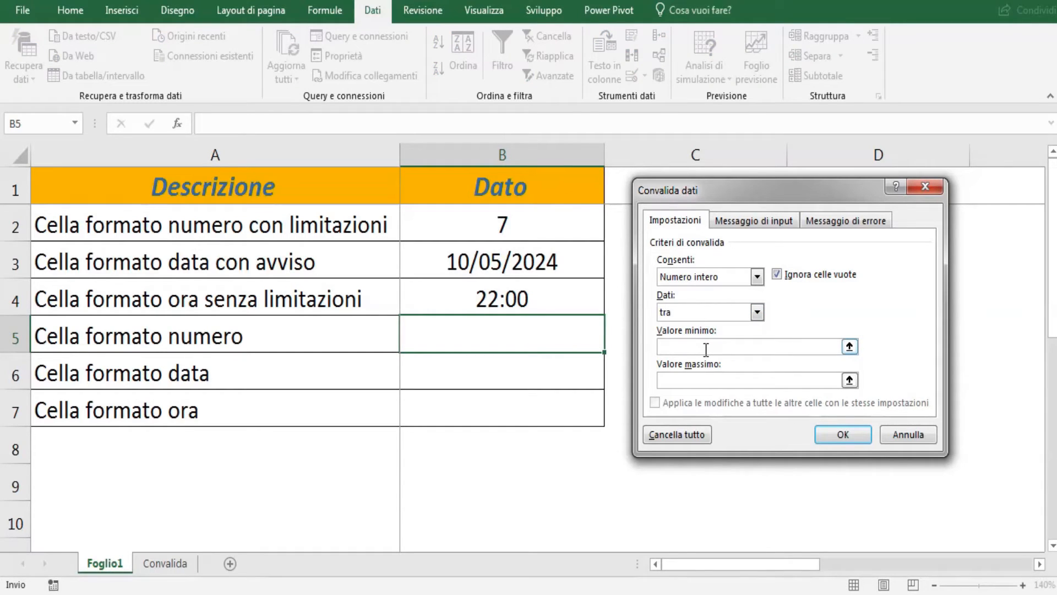
left_click(698, 381)
type("50")
Step: Add an input message titled "Nota" with the text "Inserire un valore compreso tra 5 e 50"
left_click(754, 218)
left_click(714, 298)
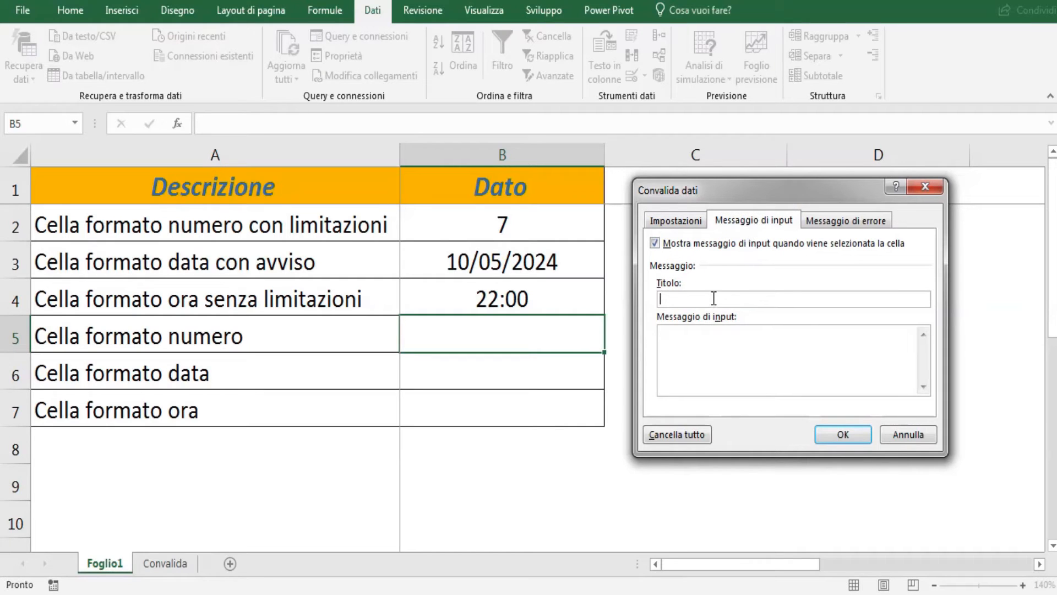
type("Nota")
left_click(708, 343)
type("Inserire un valore compreso ")
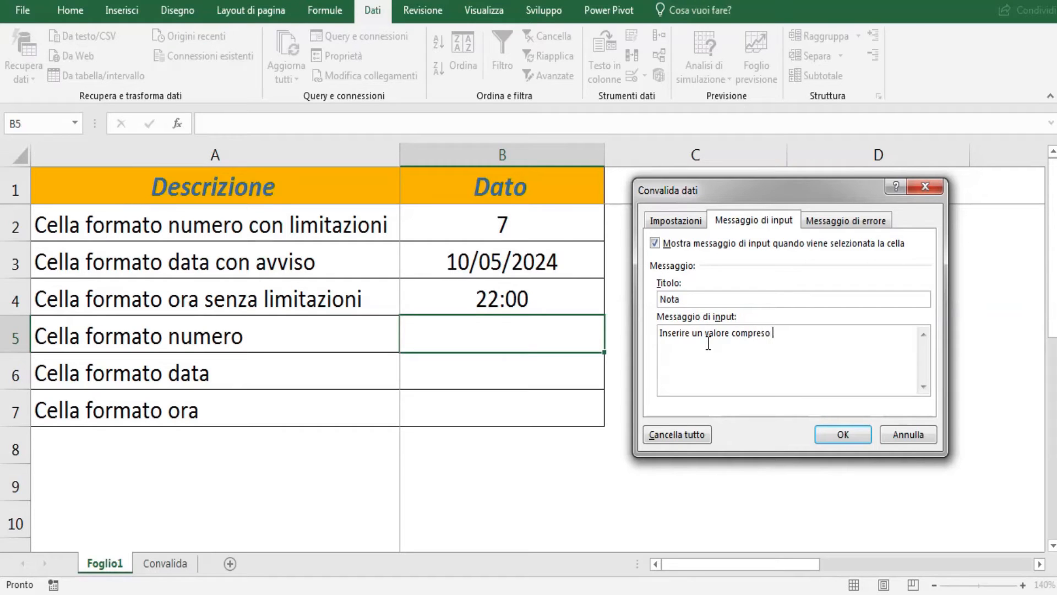
type("tra 5 e 50")
Step: Add an Interruzione error alert titled "---ATTENZIONE---" with the text "Il valore inserito NON è consentito" and apply the validation to cell B5
left_click(851, 223)
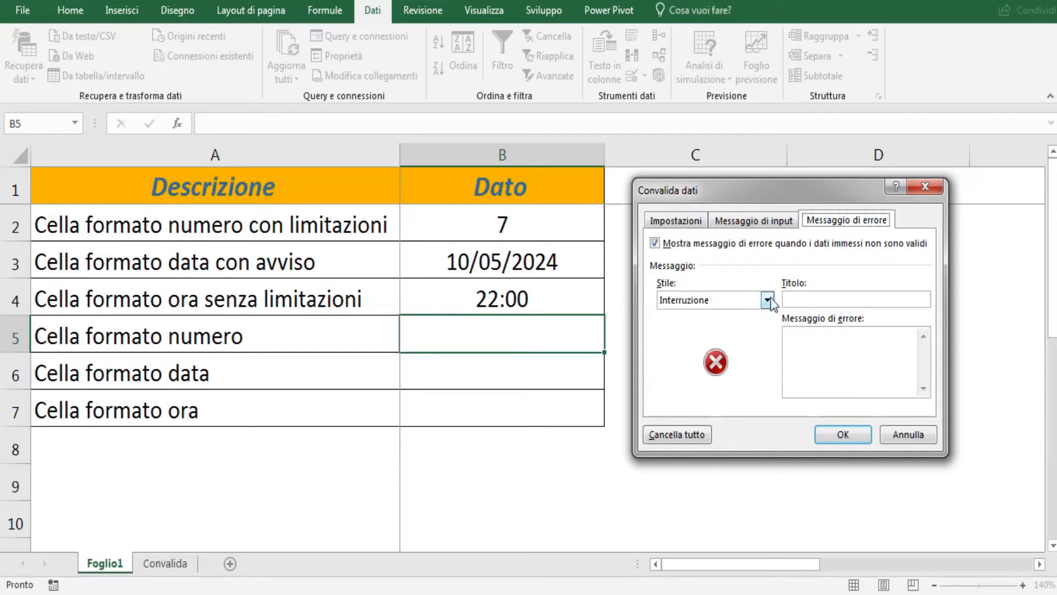
left_click(814, 300)
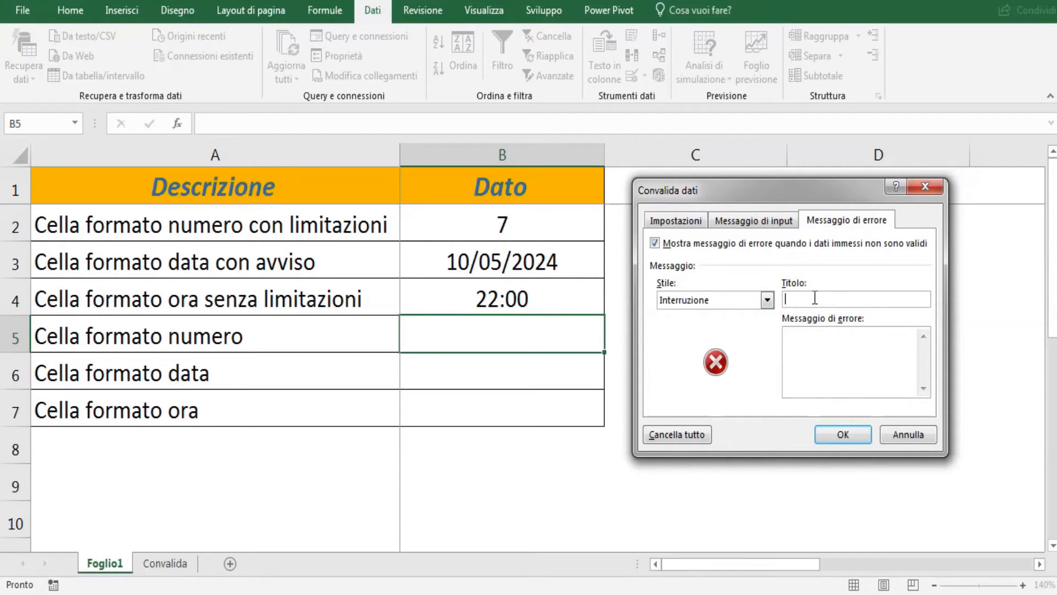
type("---Ta")
type("TTENZIONE---")
left_click(789, 338)
type("Il valore inserito NON ")
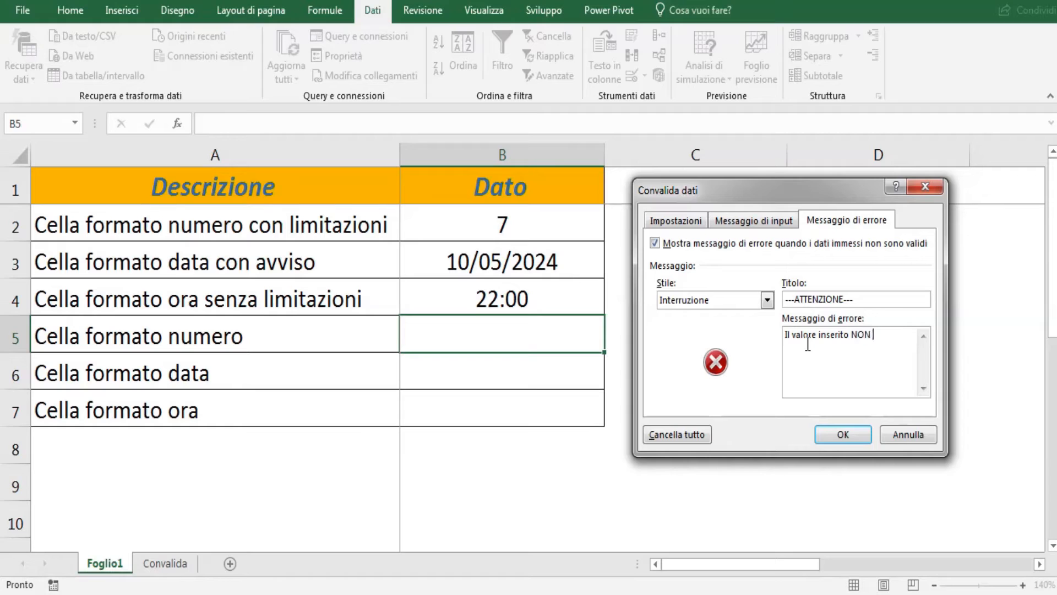
type("è consentito")
left_click(844, 435)
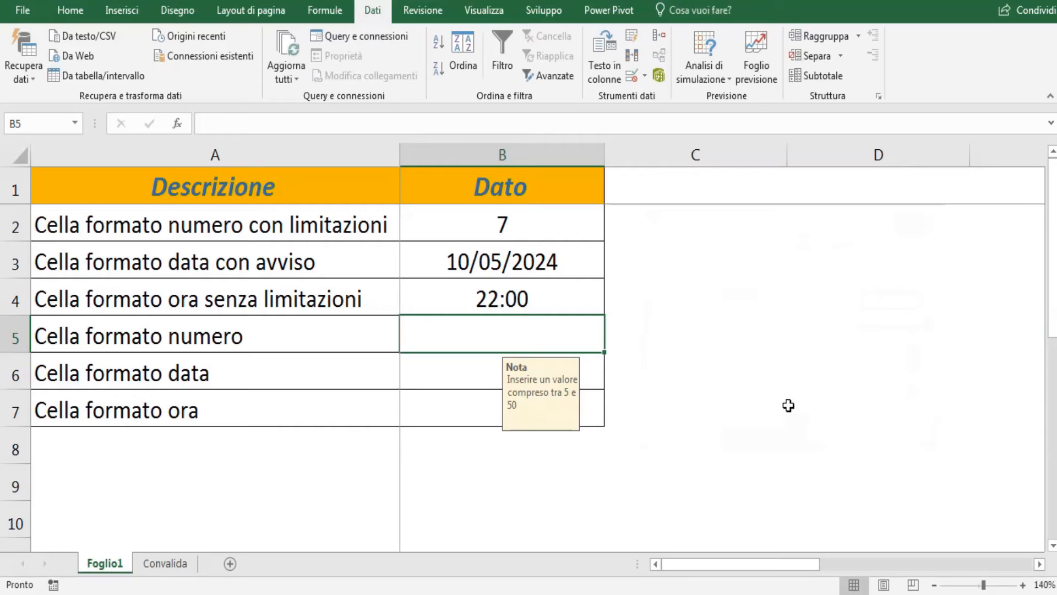
Step: Test cell B5 with the value 5 and replace it with 15
left_click(420, 372)
left_click(440, 337)
type("5")
key("Return")
left_click(441, 338)
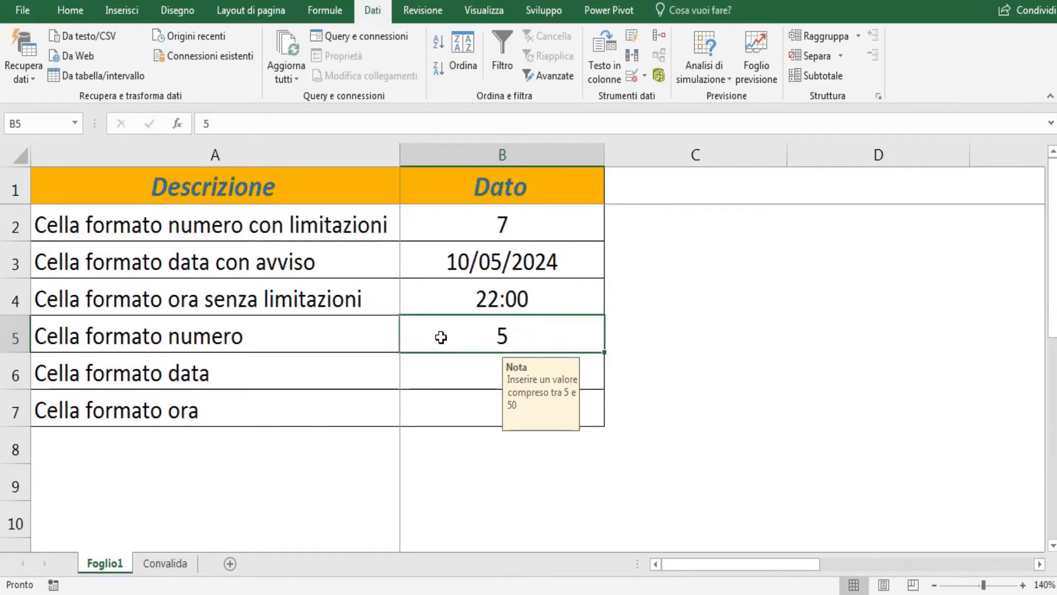
type("15")
key("Return")
Step: Try to enter 55 in cell B5 and cancel the entry
left_click(442, 337)
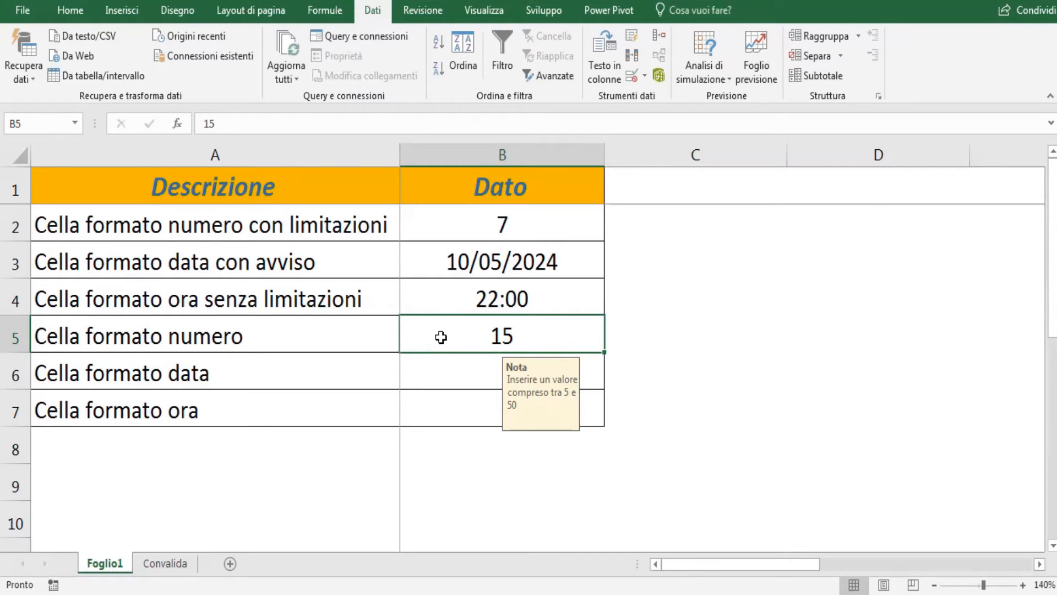
type("55")
key("Return")
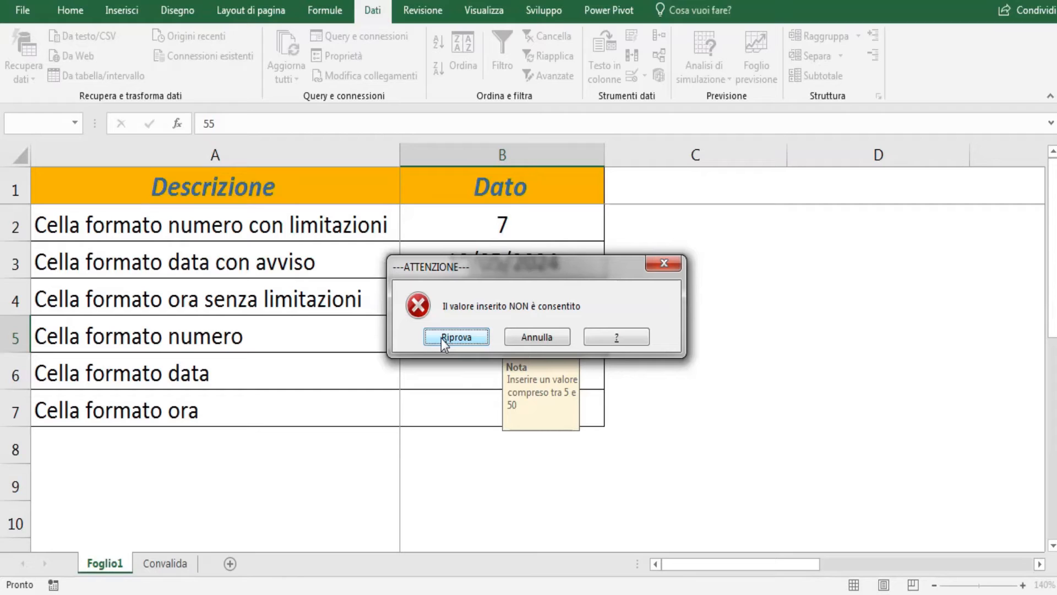
left_click(441, 337)
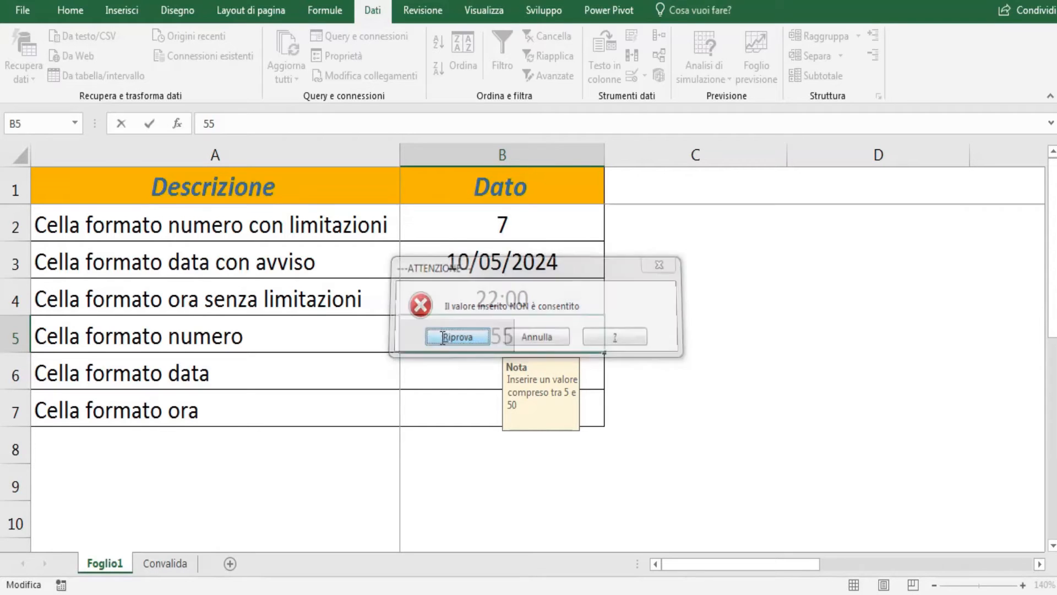
left_click(536, 334)
Step: Open data validation for cell B6 and allow only dates (Data)
left_click(440, 377)
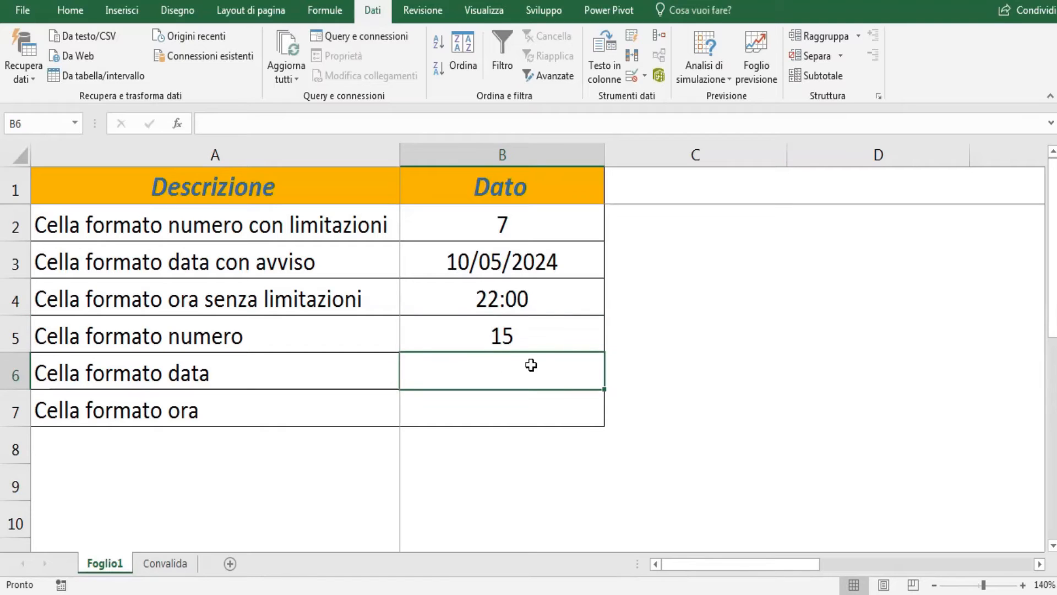
left_click(645, 77)
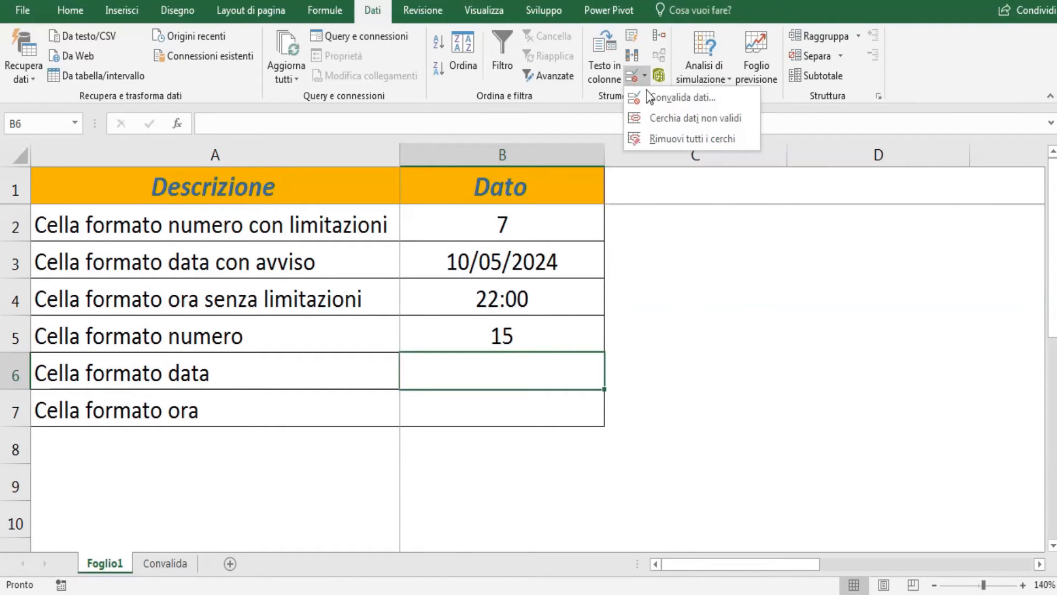
left_click(668, 163)
left_click(681, 218)
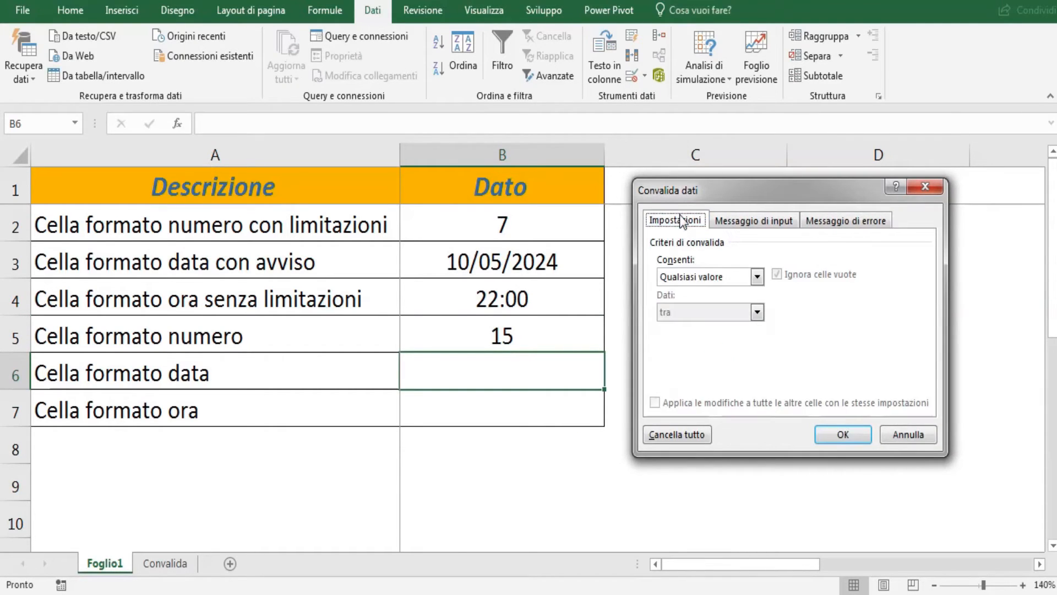
left_click(758, 276)
left_click(678, 337)
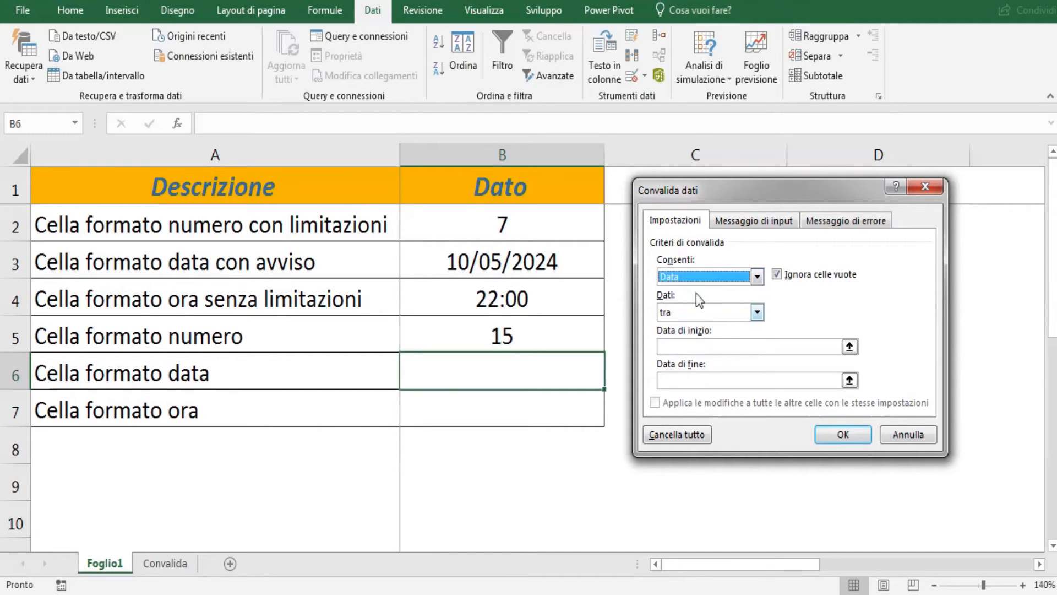
Step: Restrict the date to the year 2020, starting on 1 January and ending on 31 December
left_click(744, 348)
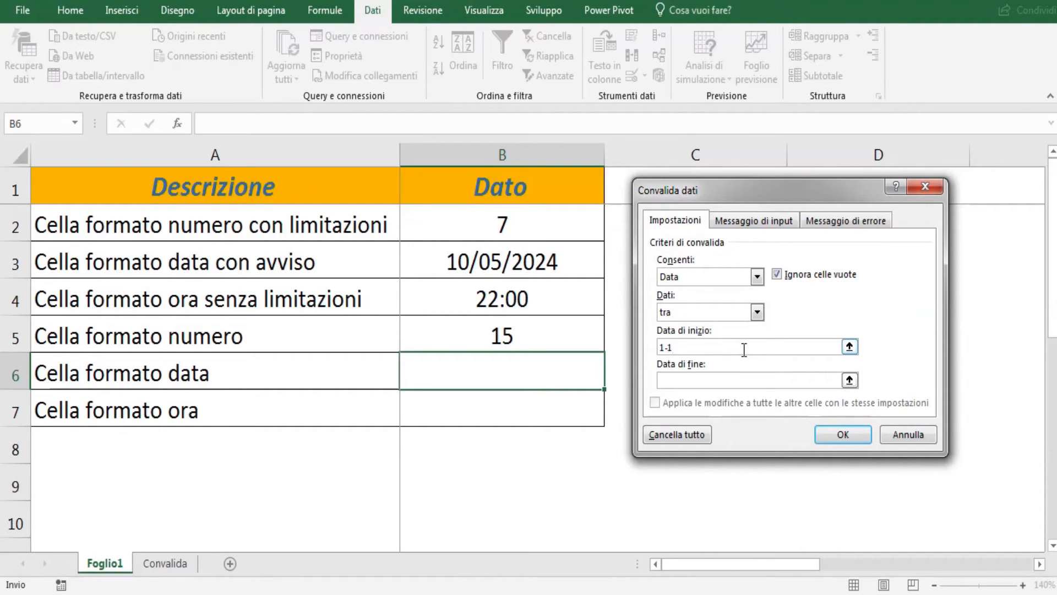
key("BackSpace")
key("BackSpace")
type("-231-12-2")
Step: Add an input message titled "Istruzioni" with the text "Inserire una data compresa nell'anno 2020"
left_click(734, 225)
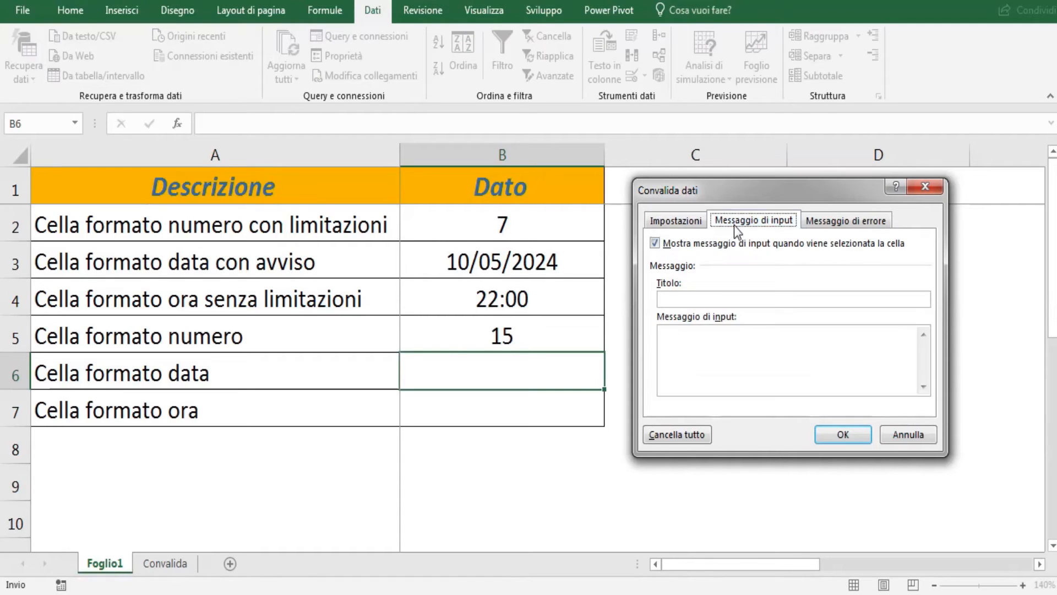
left_click(703, 298)
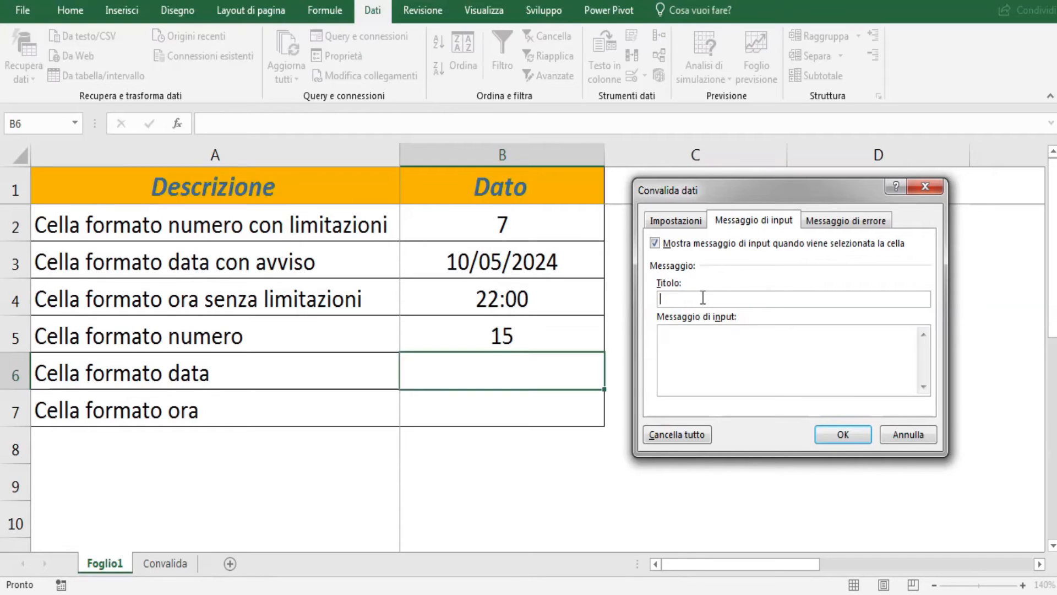
type("Istr")
key("BackSpace")
type("u")
type("ruzion")
type("Inserire ")
type("una ")
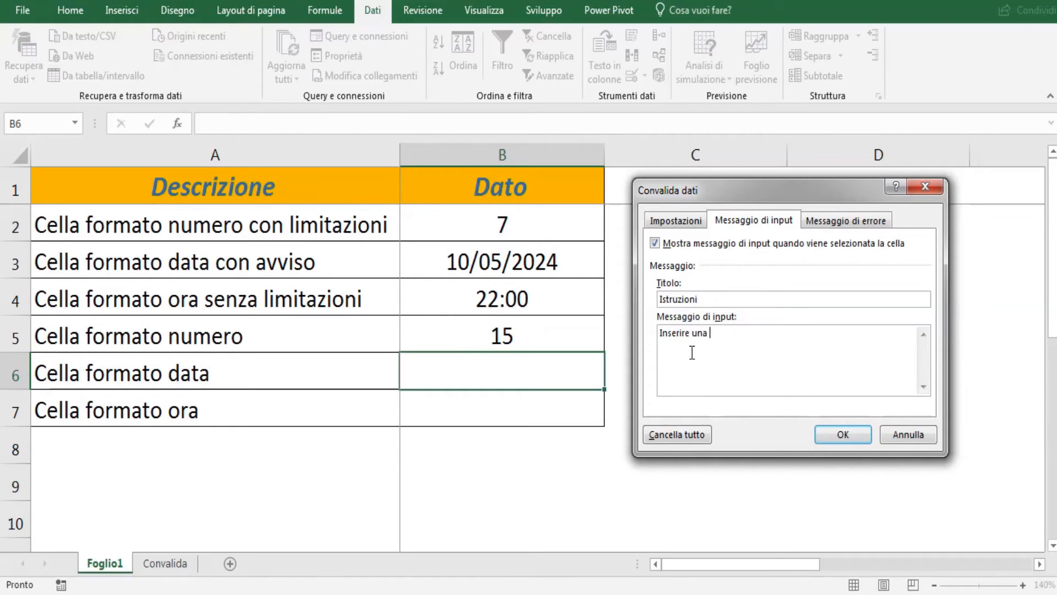
type("data compresa nella n")
key("BackSpace")
key("BackSpace")
type("'anno 2020")
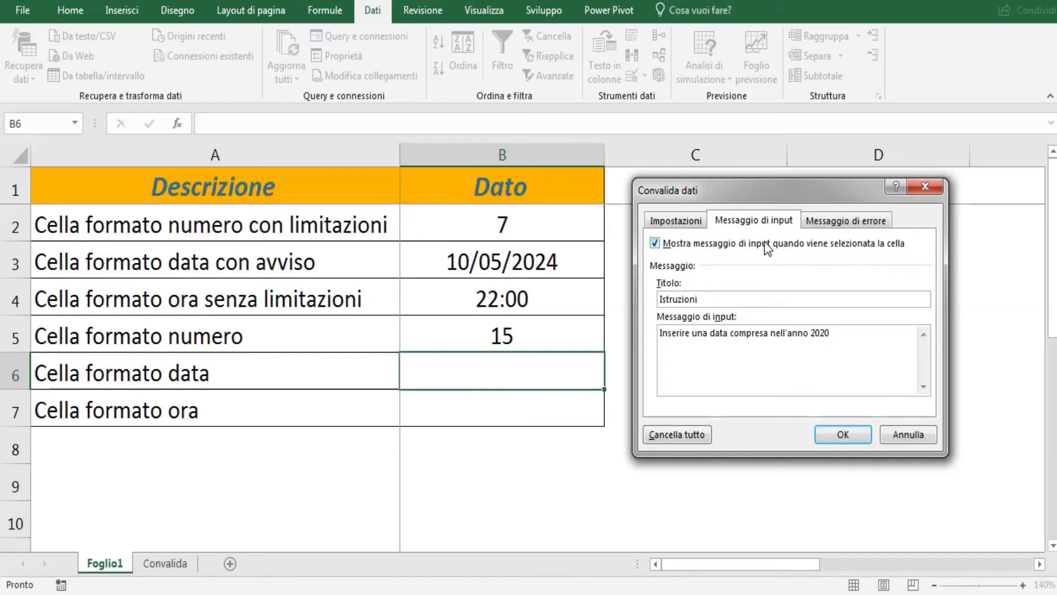
Step: Set the error alert for cell B6 to the Avviso style with the title "Attenzione"
left_click(830, 221)
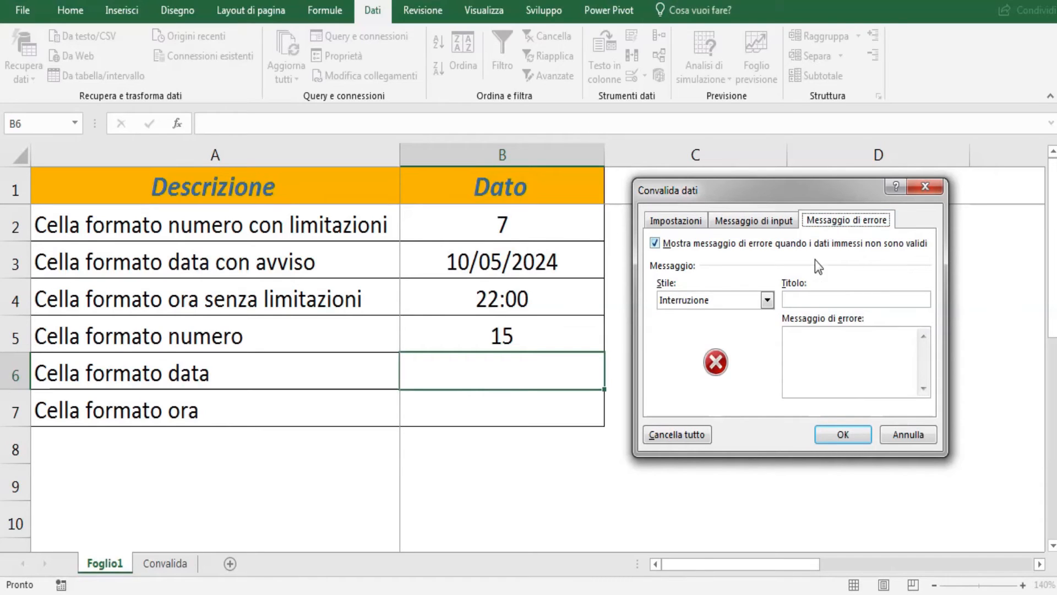
left_click(766, 299)
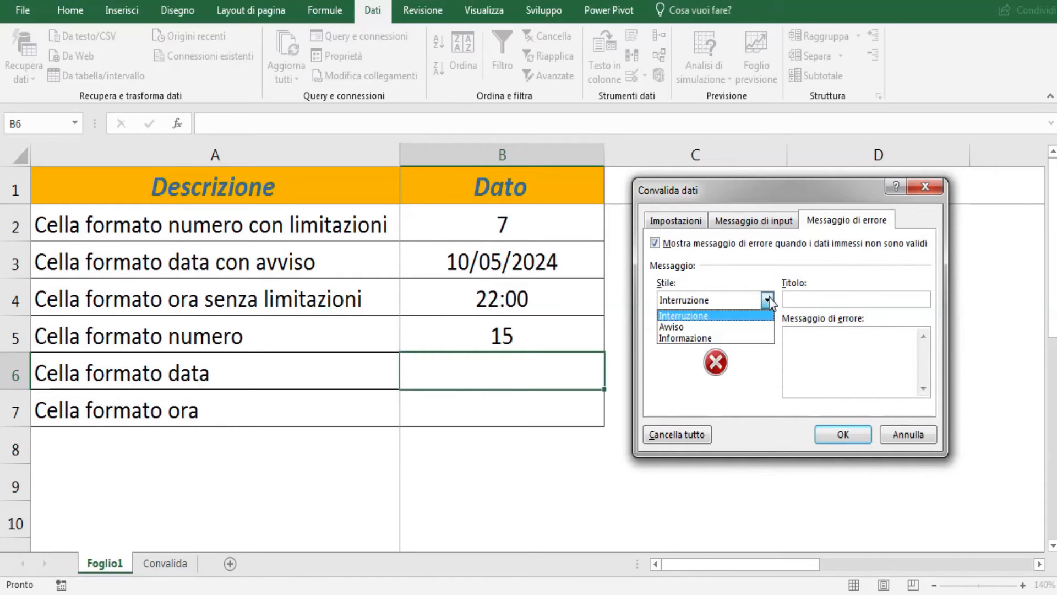
left_click(732, 326)
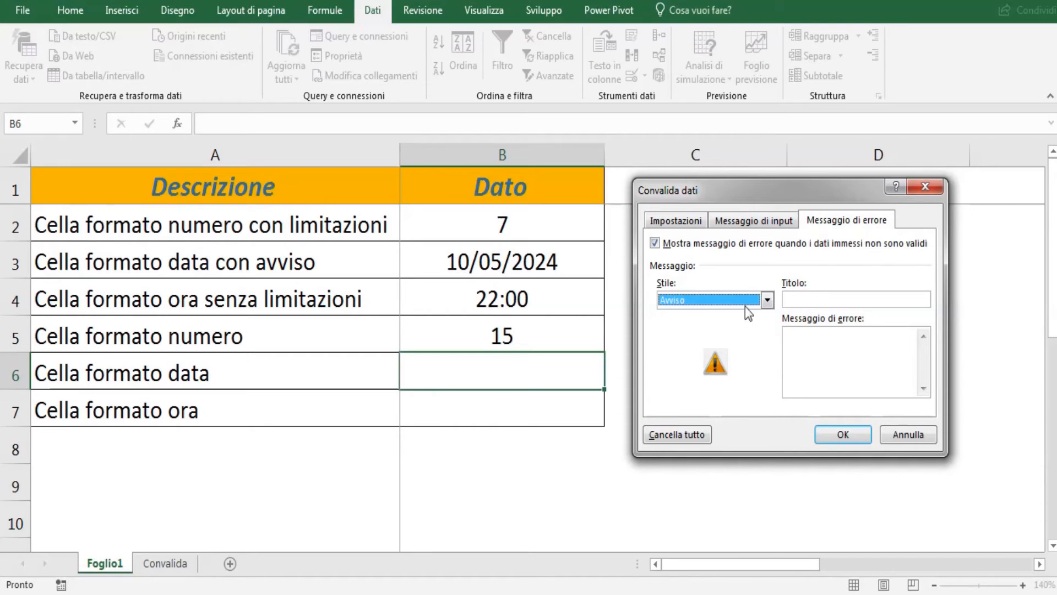
left_click(839, 298)
type("Attenzione")
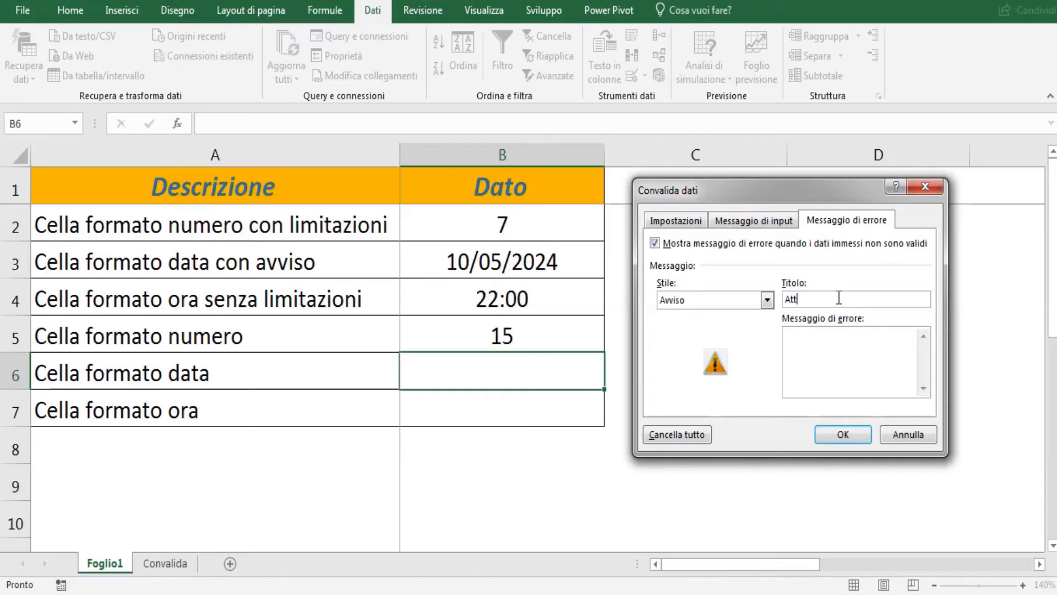
Step: Enter the error text "Si sta inserendo una data al di fuori della finestra temporale concordata. Confermare ?" and apply the validation
left_click(825, 362)
type("Si sta inserendo u")
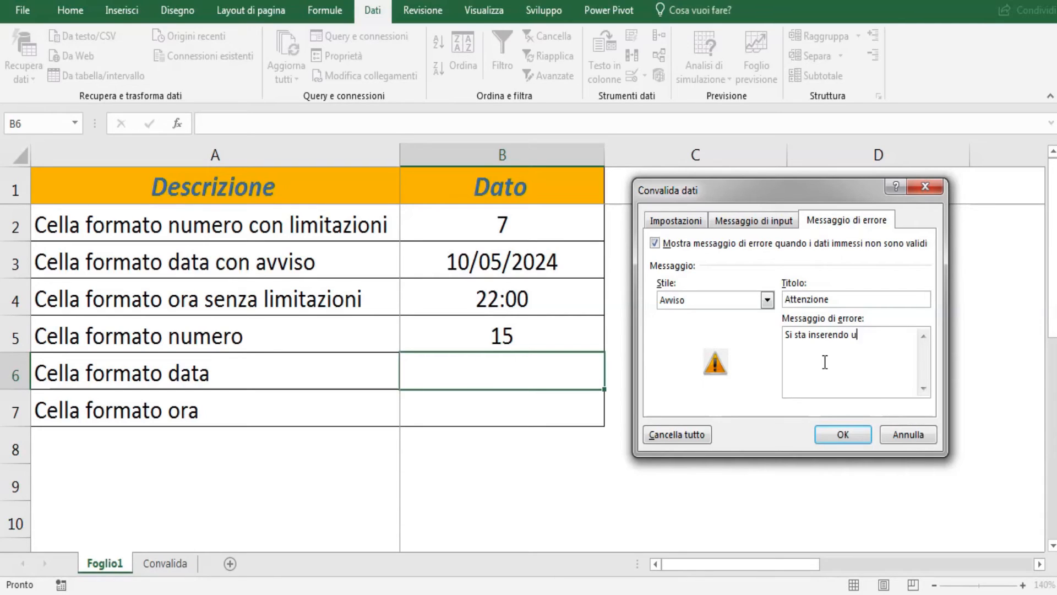
type("na data a")
type("l di fuori della finestra temp")
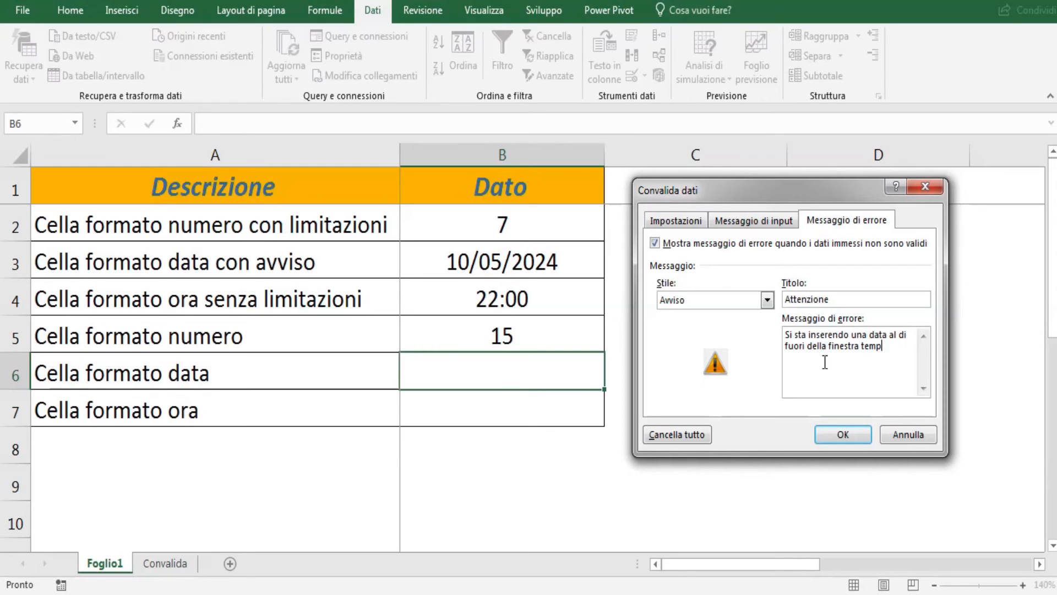
type("orale concordata. Confermare")
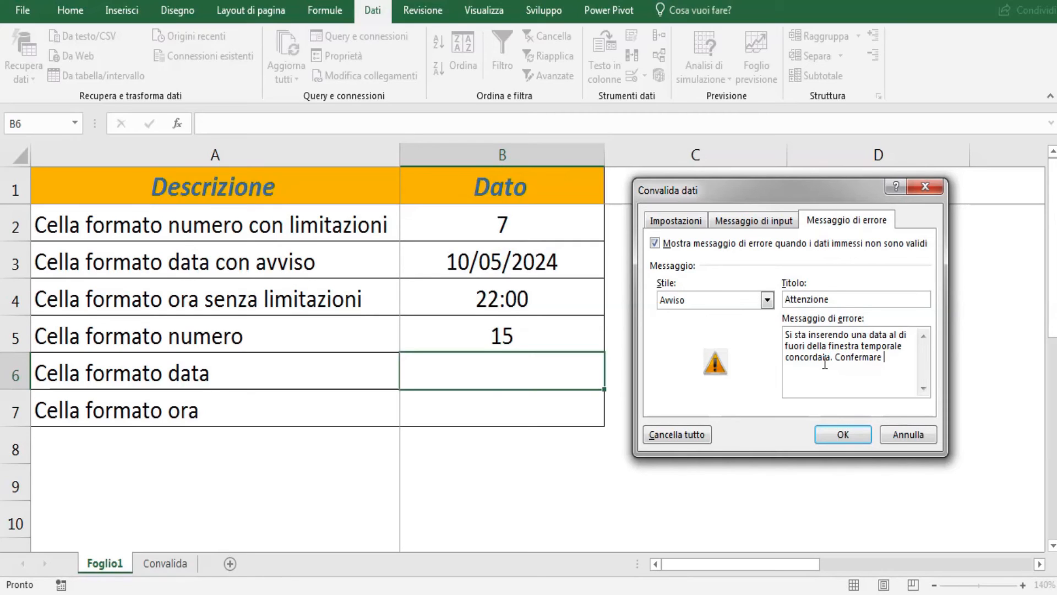
type(" ?")
left_click(855, 435)
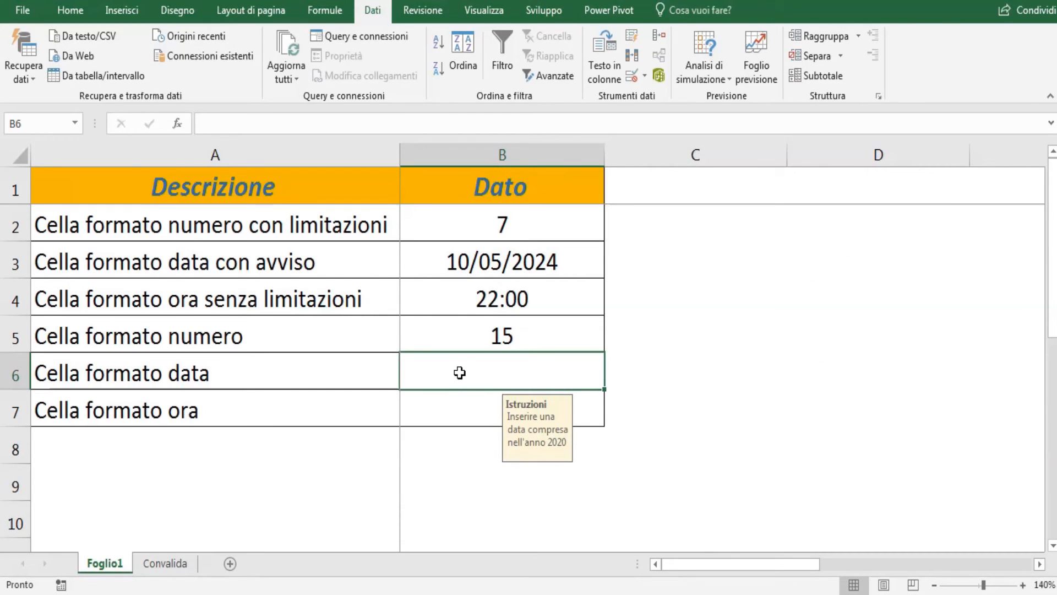
Step: Enter the date 31-12-20 in cell B6
type("31-")
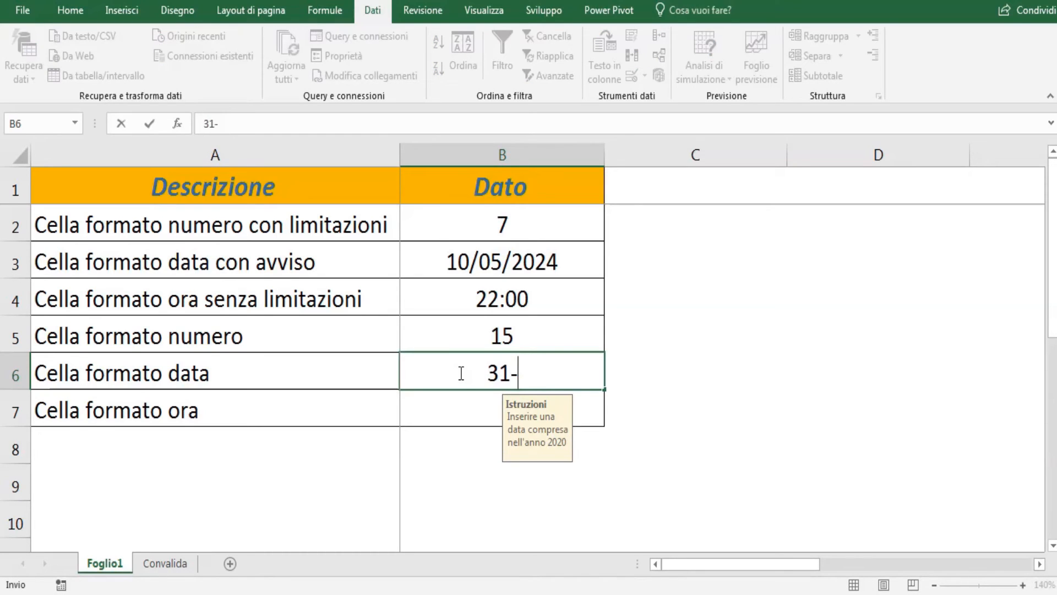
type("12-20")
key("Return")
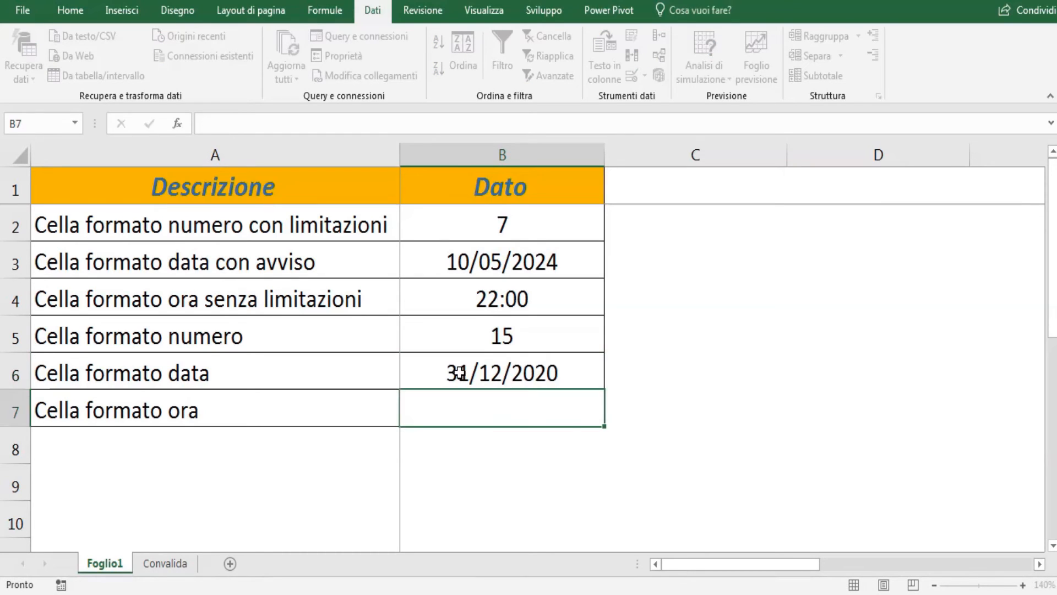
Step: Set the date in cell B6 to 2-2-21 and accept the out-of-range warning
left_click(461, 374)
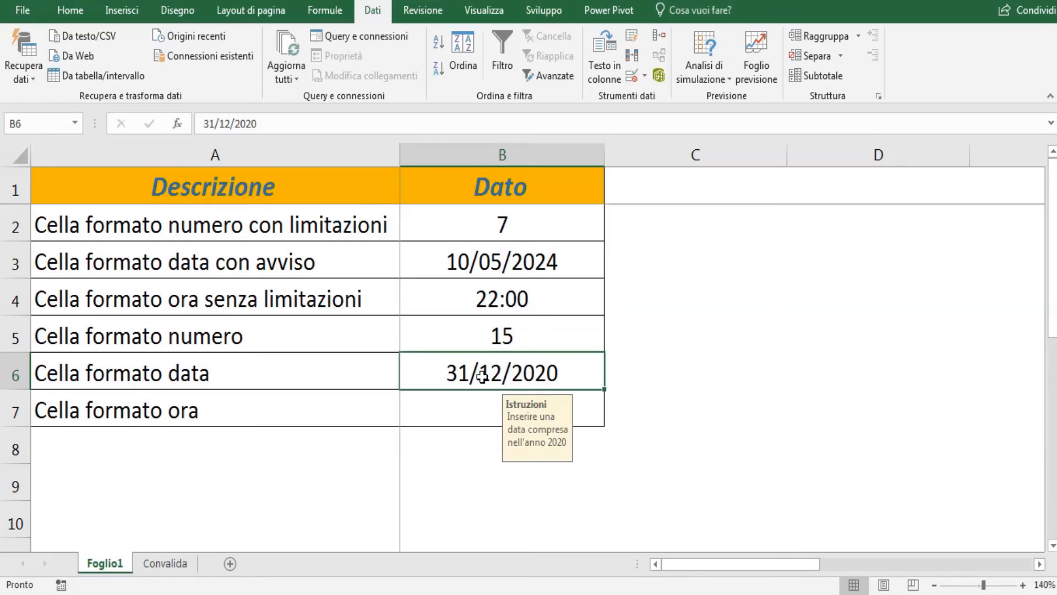
type("2-2-21")
key("Return")
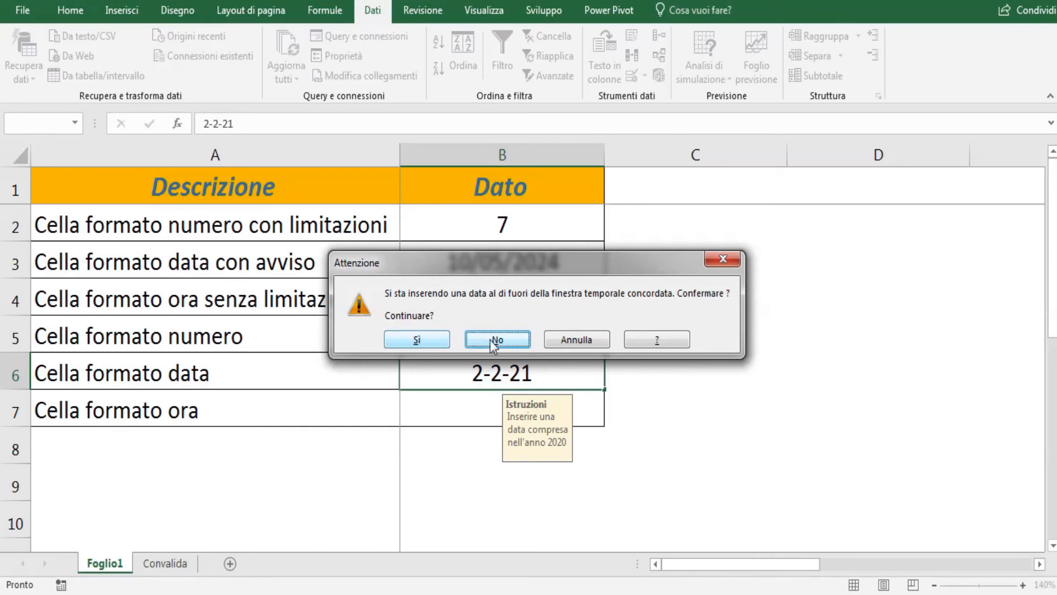
left_click(421, 338)
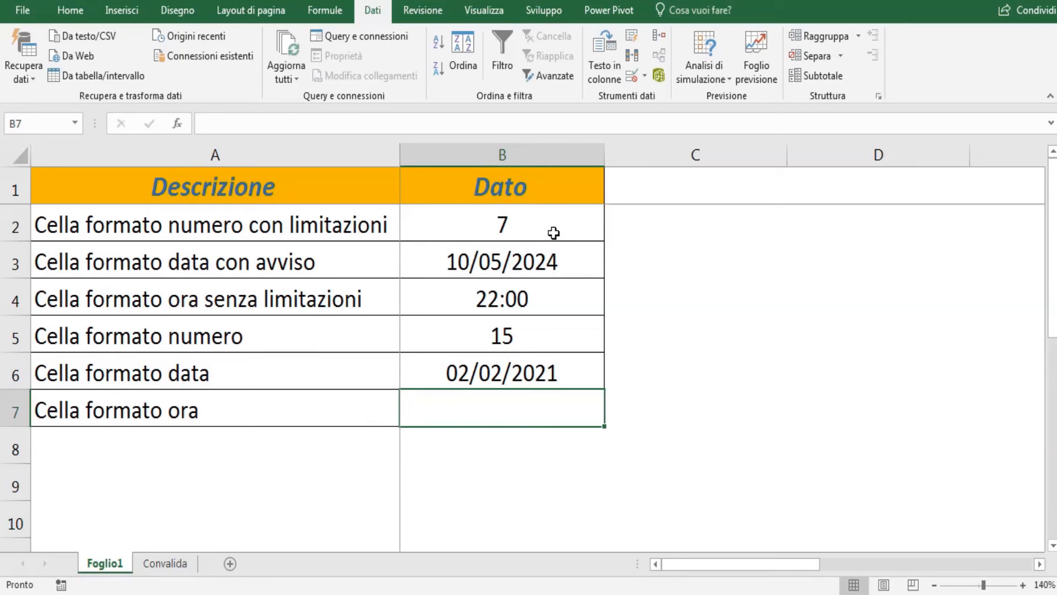
Step: Open data validation for cell B7 and allow only times (Ora)
left_click(643, 77)
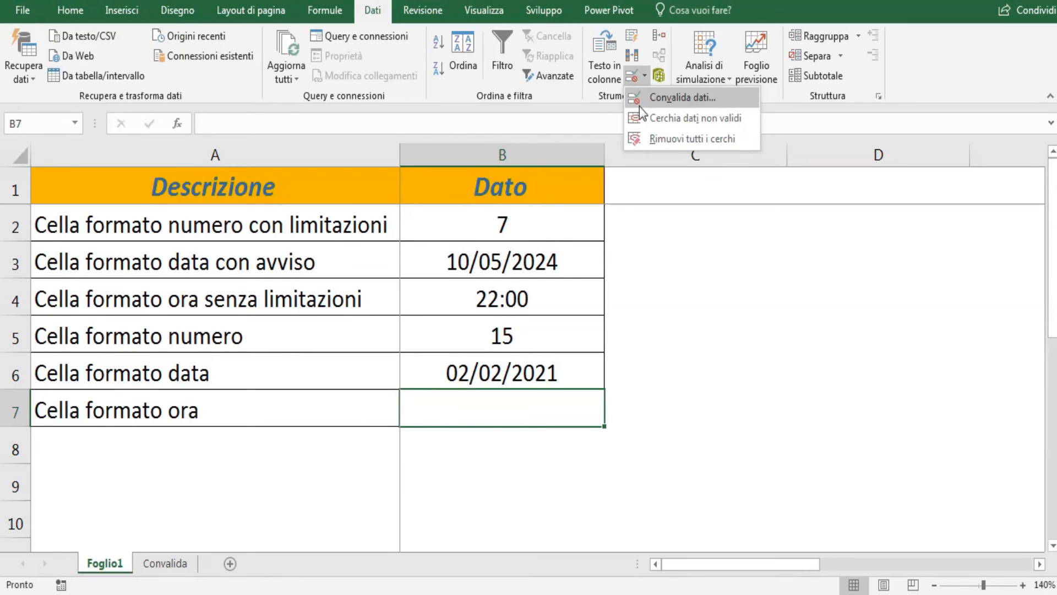
left_click(645, 98)
left_click(692, 219)
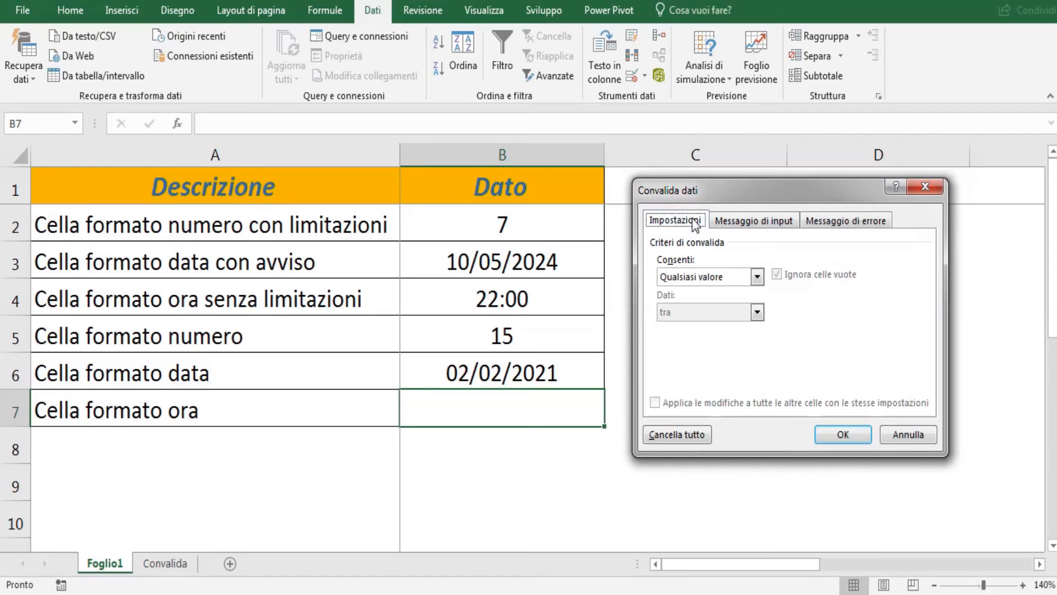
left_click(758, 277)
left_click(758, 277)
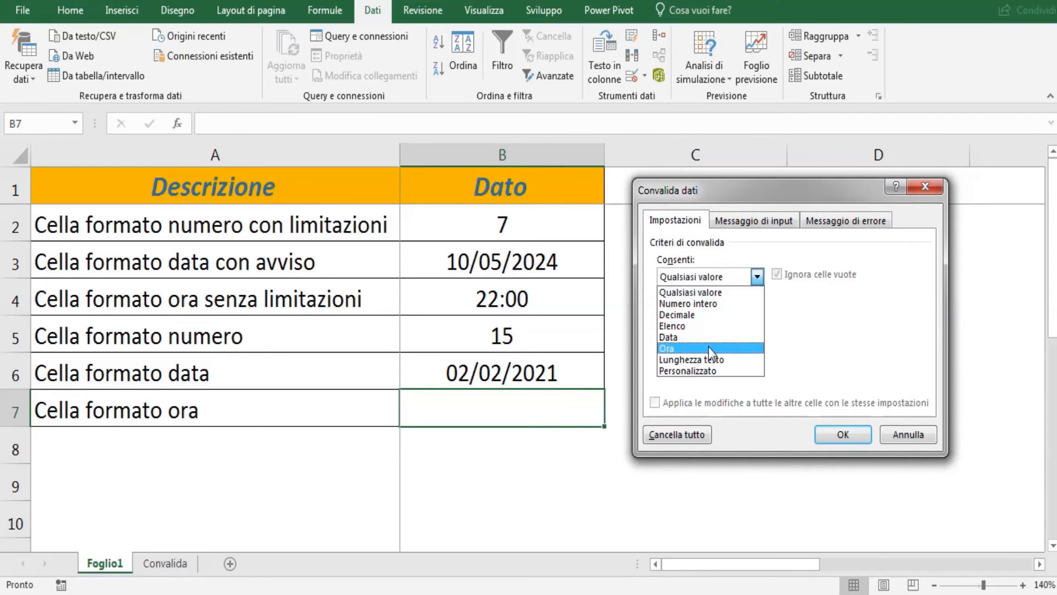
left_click(713, 348)
Step: Restrict the time to a start of 8:00 and an end of 19:00
left_click(715, 345)
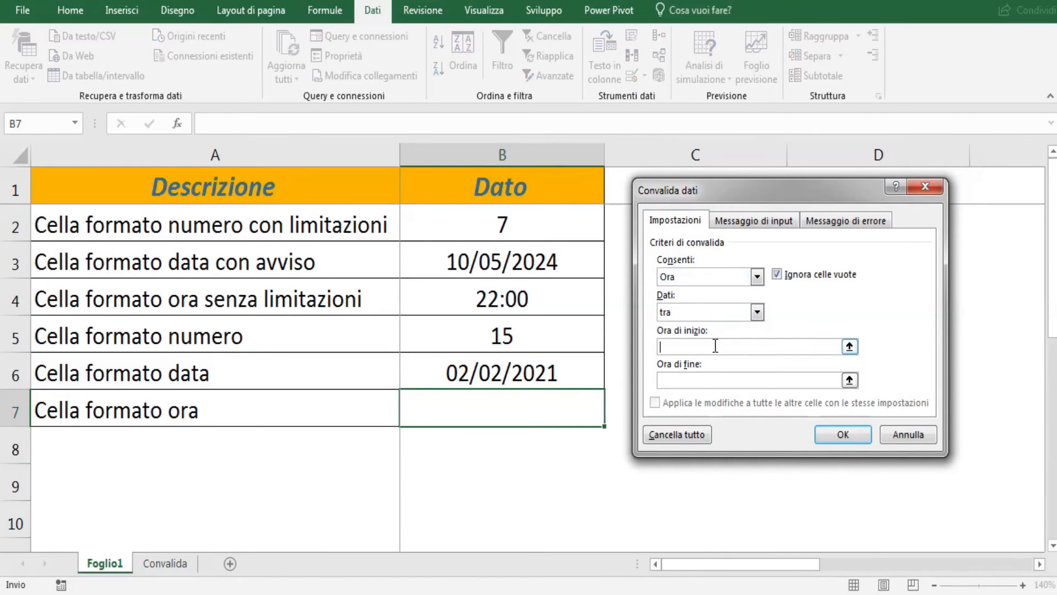
type("8:00")
left_click(696, 381)
type("19:00")
Step: Add an input message titled "Prenotazione" with the text "Si ricorda che l'ufficio è operativo dalle 8,00 alle 19,00"
left_click(736, 223)
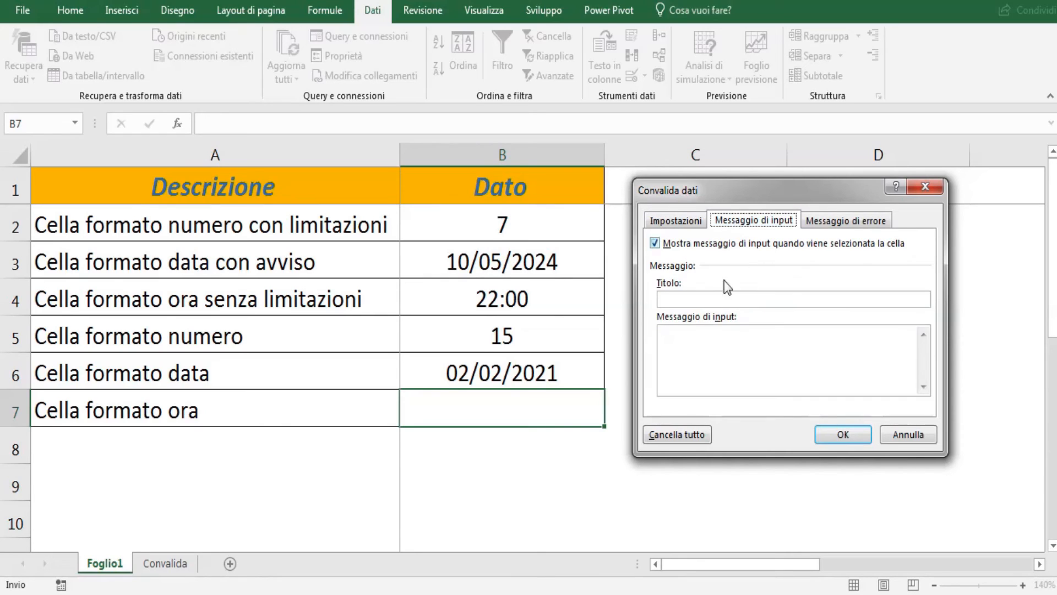
left_click(690, 300)
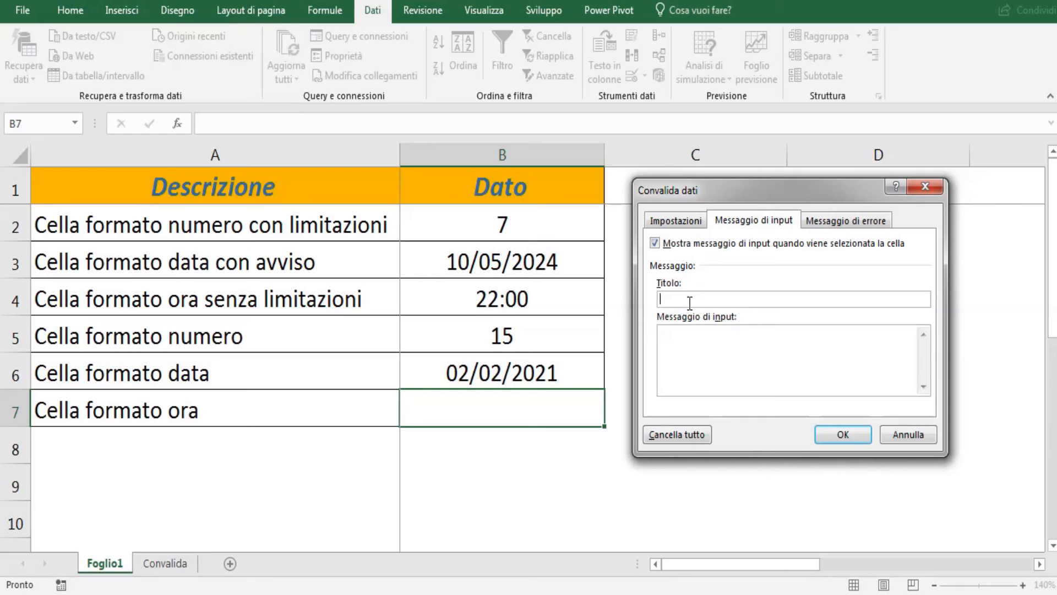
type("Prenotazione")
left_click(721, 362)
type("Si ricorda che l'ufficio è ")
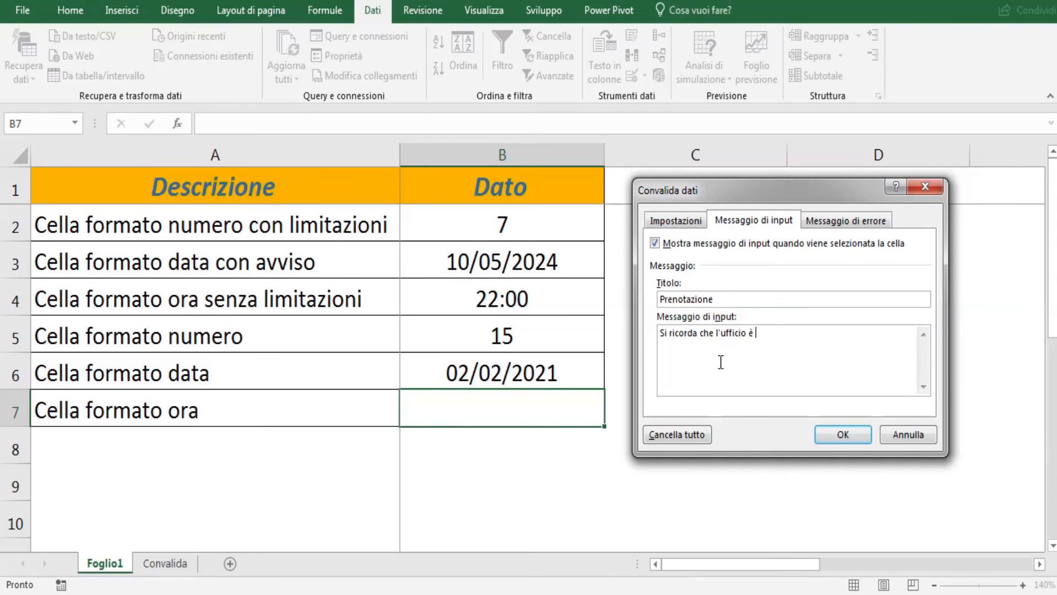
type("operativo dalle 8,00 alle")
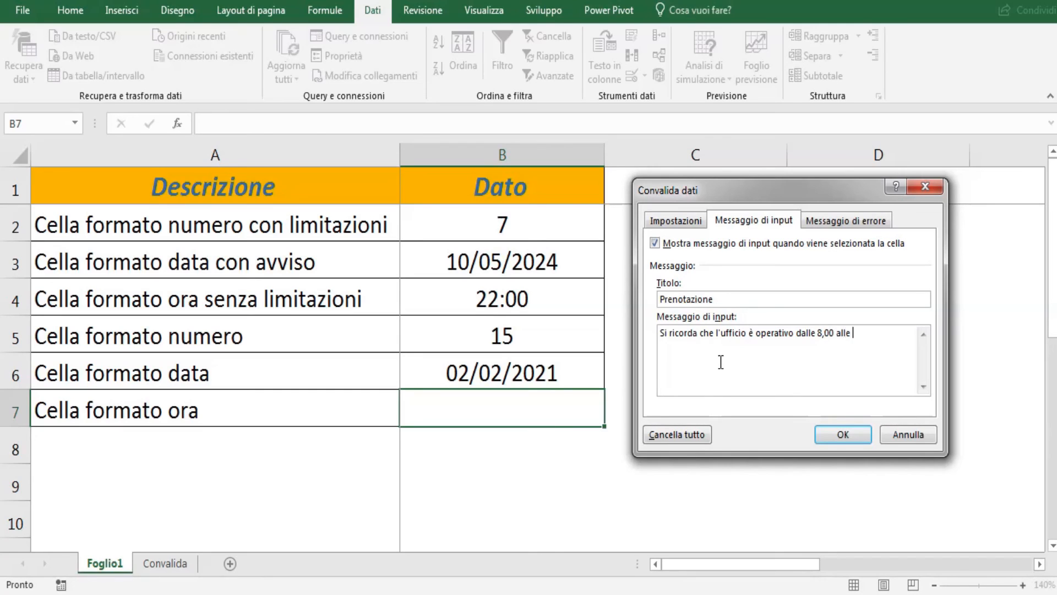
left_click(658, 220)
left_click(733, 220)
type("le")
left_click(877, 335)
type("19,00")
Step: Set the error alert style to Informazione and its title to "Prenotazione non confermata"
left_click(841, 220)
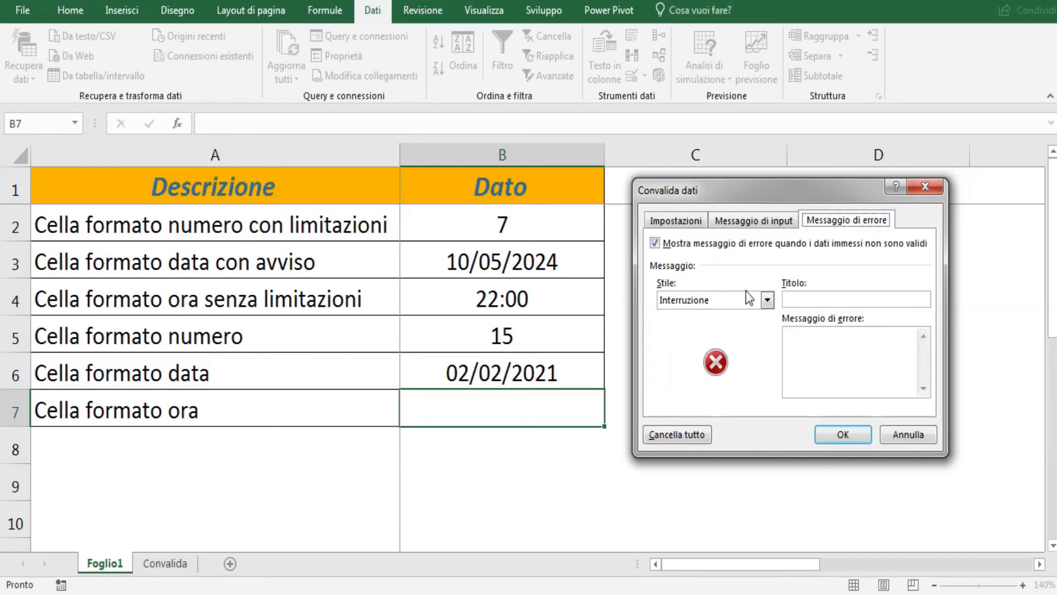
left_click(766, 300)
left_click(730, 339)
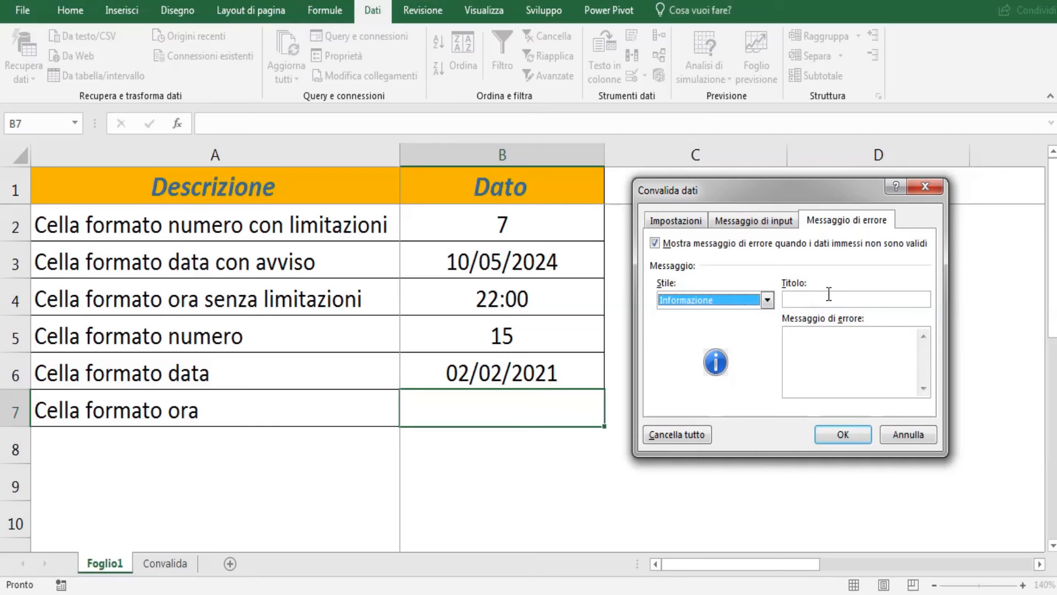
left_click(830, 299)
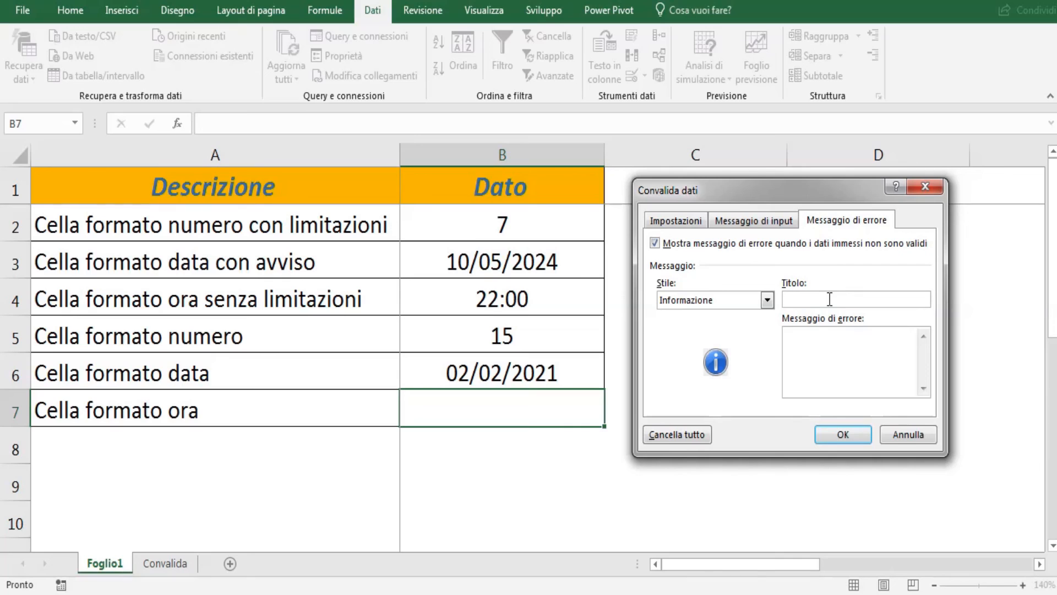
type("Prenotazione non confermata")
Step: Set the error message to "L'orario selezionato è oltre l'orario di apertura standard; valuteremo se possibile soddisfare la richeista" and apply the validation
left_click(833, 353)
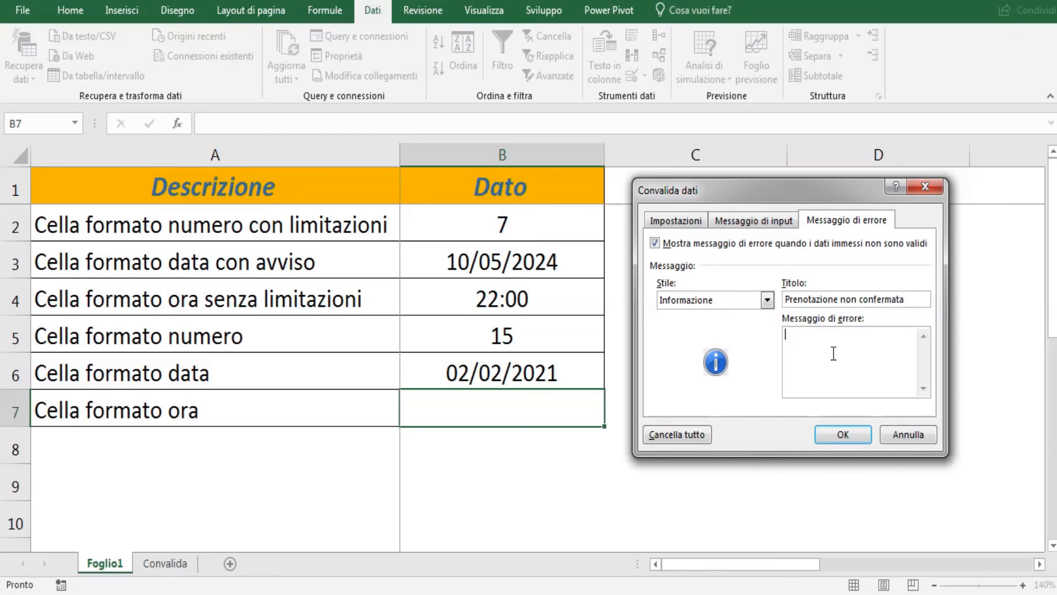
type("L'orario selezionato è oltre l'por")
key("BackSpace")
key("BackSpace")
type("orario di ")
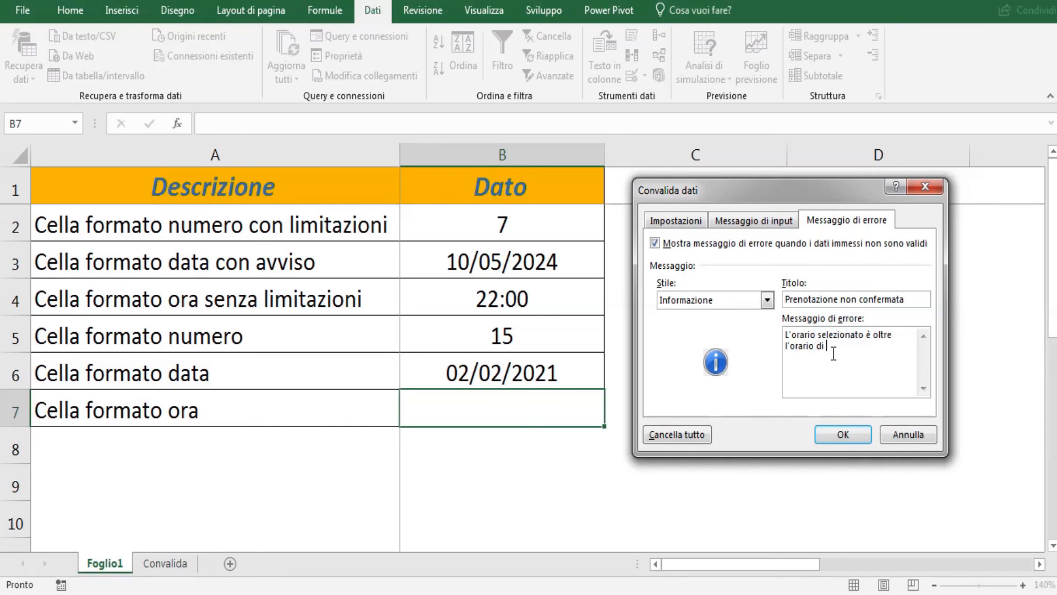
type("apertura standard; valuteremo se possibile so")
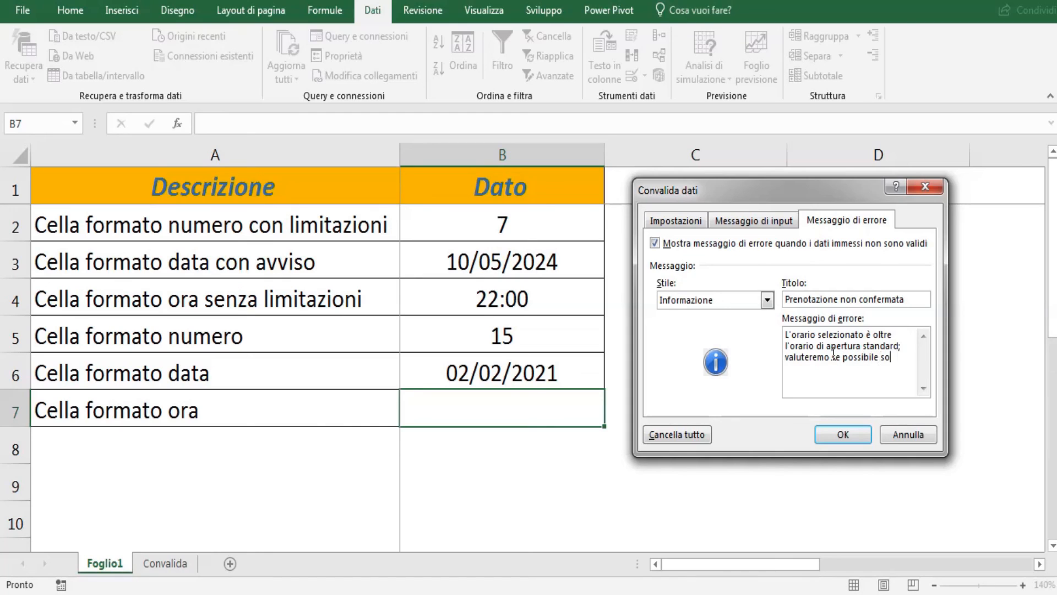
type("ddisfare la richeista")
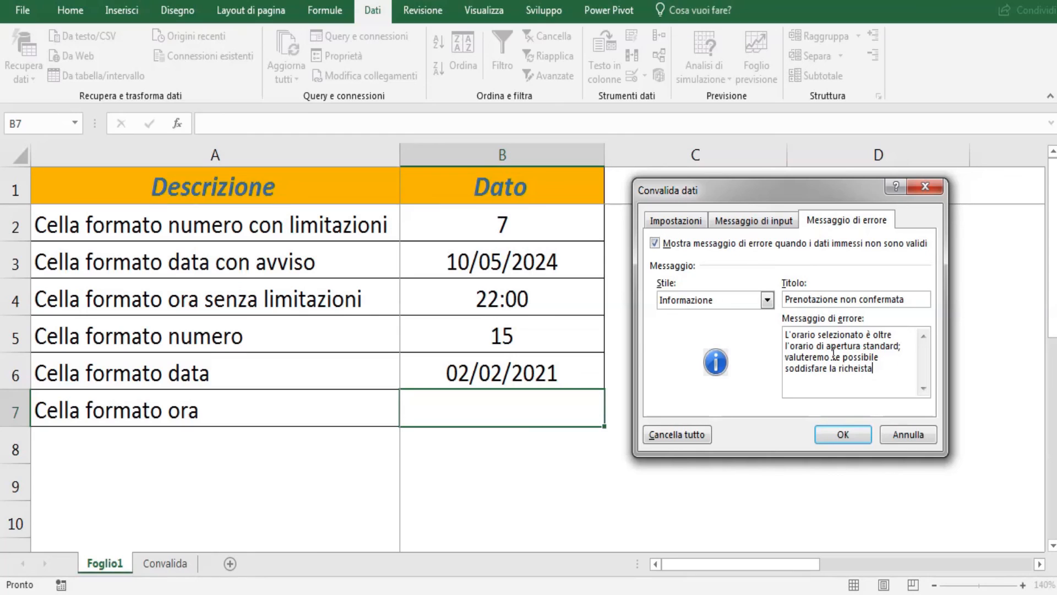
left_click(851, 436)
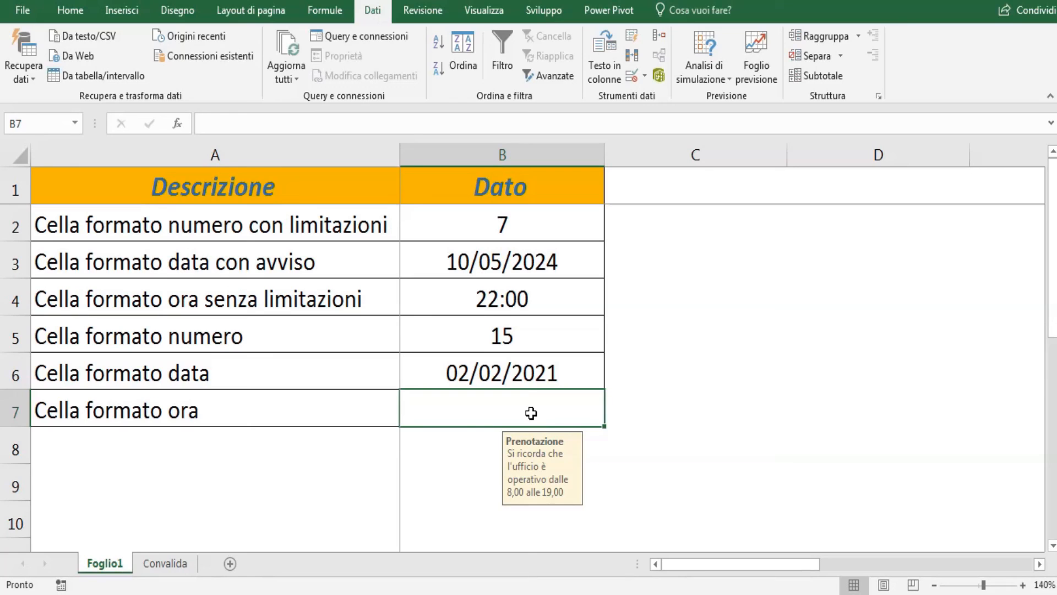
Step: Enter the time 11:00 in cell B7 to test the validation with an allowed value
type("11:00")
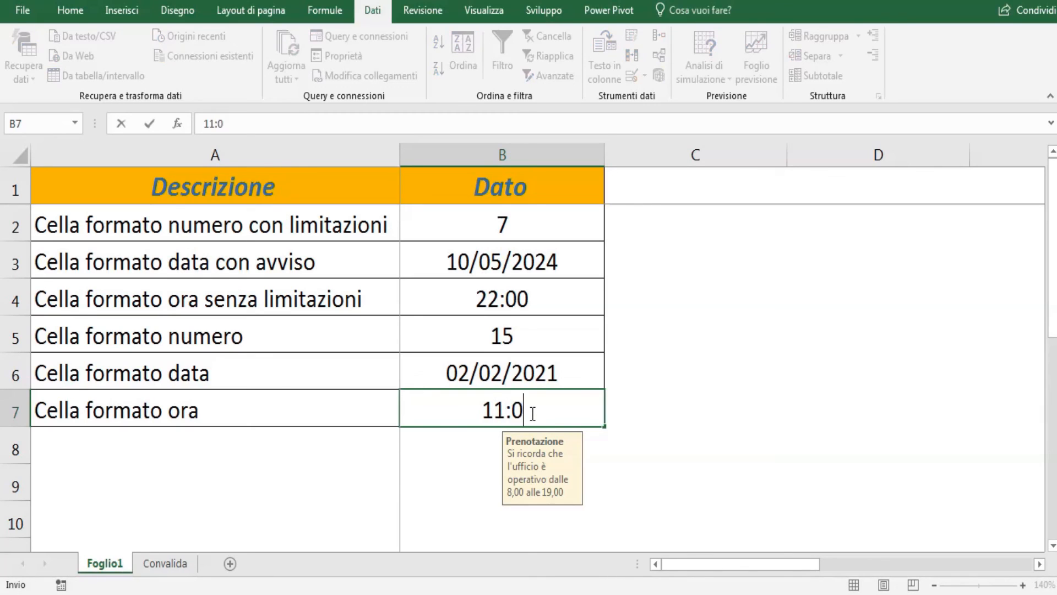
key("Return")
Step: Set the time in cell B7 to 21:00 and accept the out-of-range information alert
left_click(530, 412)
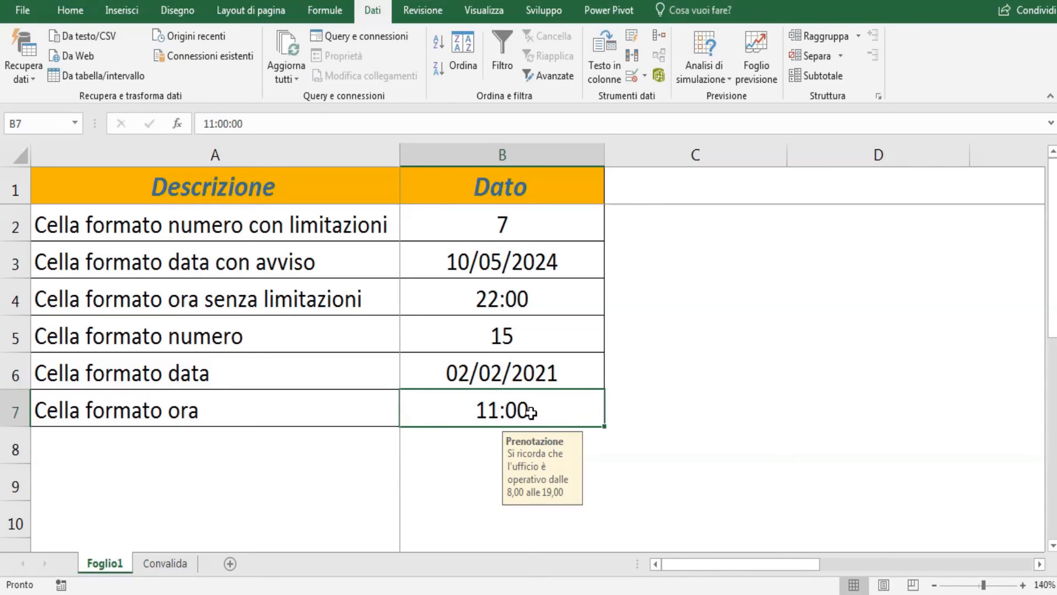
type("21:00")
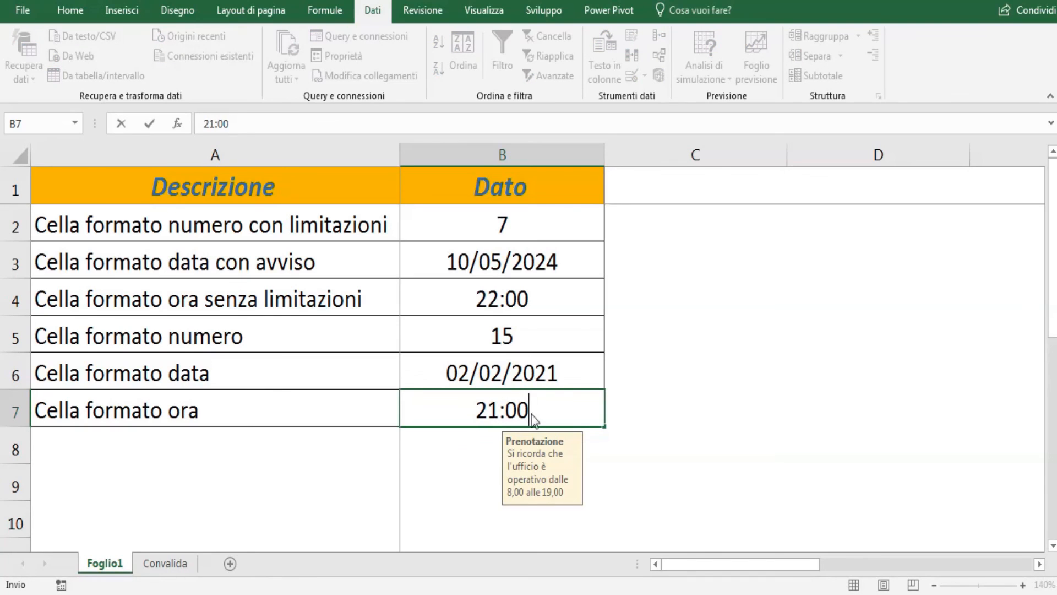
key("Return")
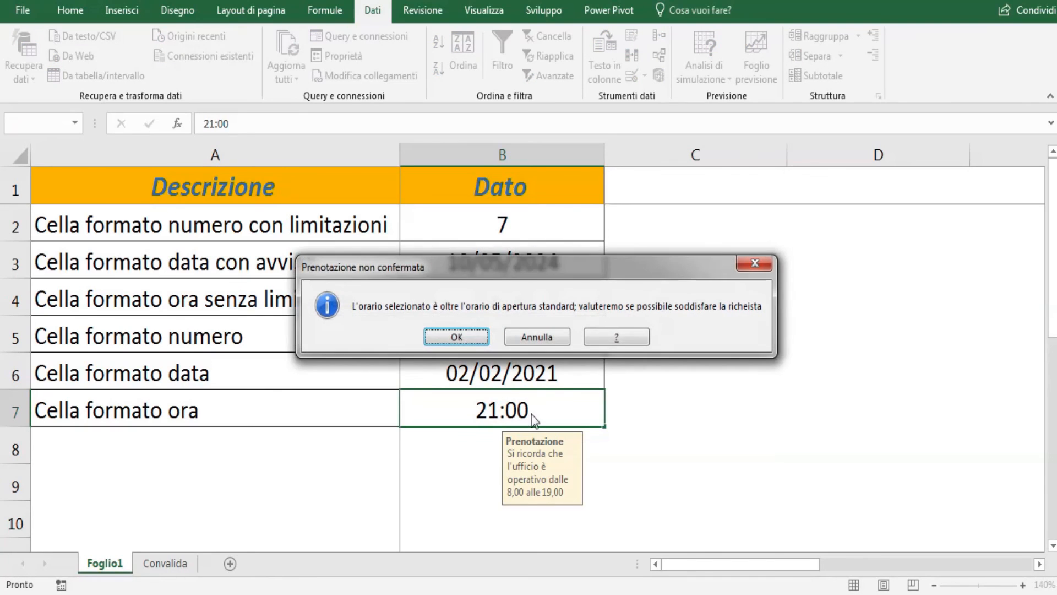
left_click(467, 342)
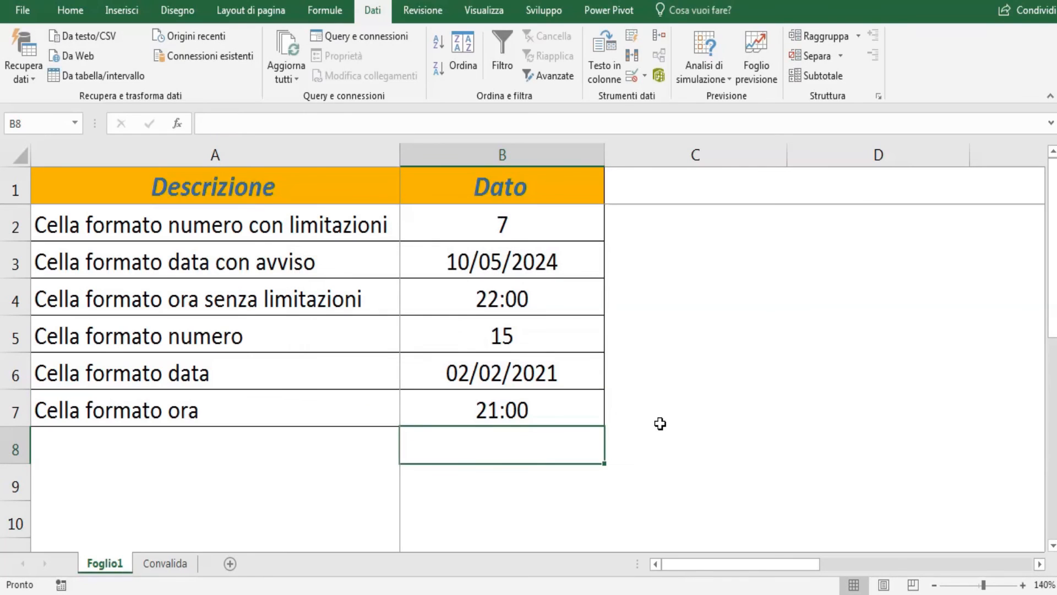